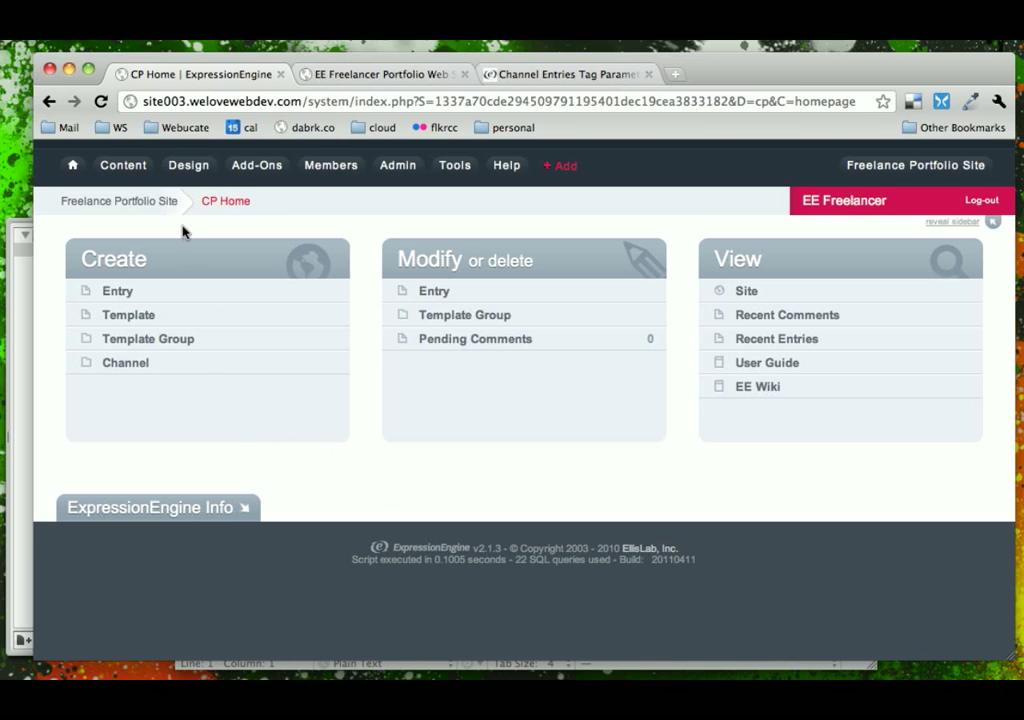
# Start a new entry in the Pages channel and look over its Title, URL Title and Page Content fields.
pyautogui.moveTo(115, 168)
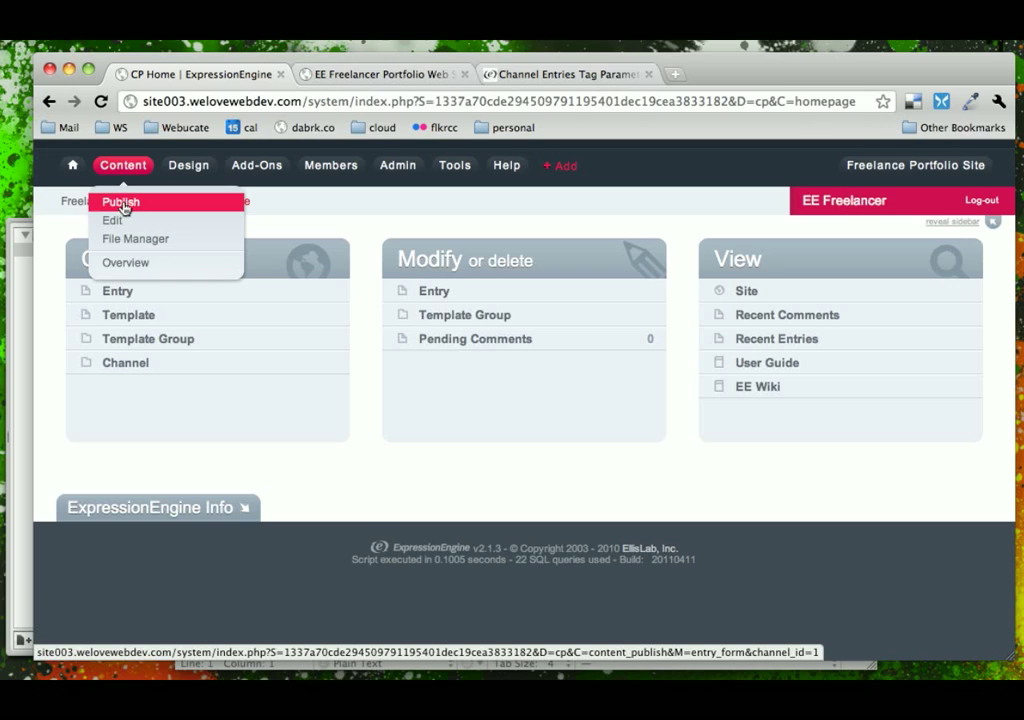
pyautogui.click(182, 206)
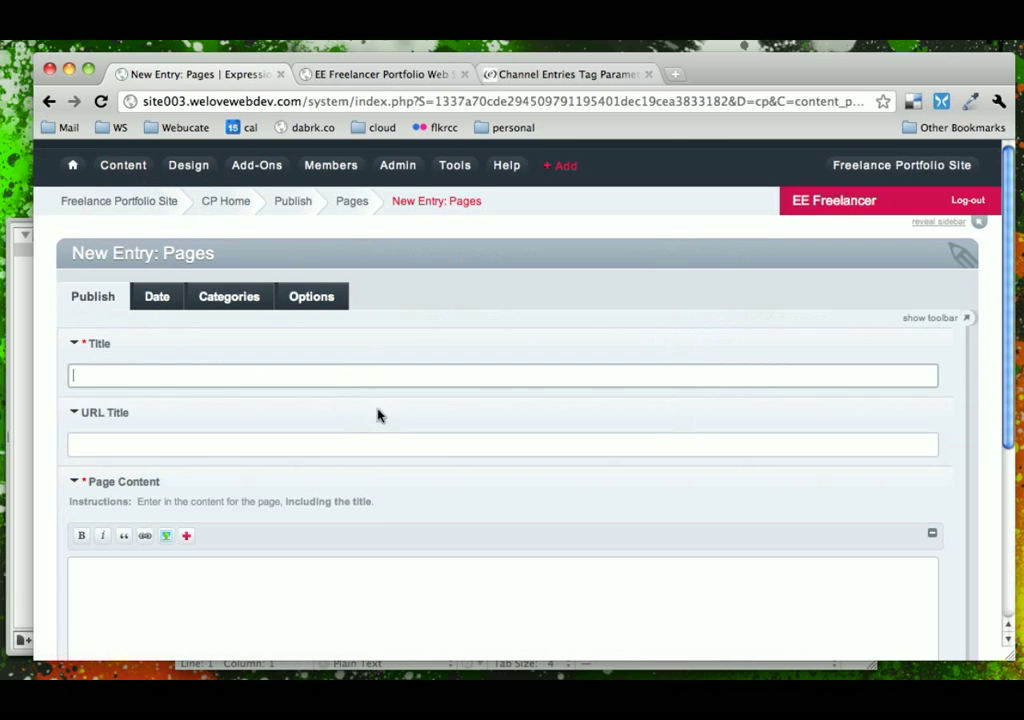
pyautogui.scroll(-10, 440, 432)
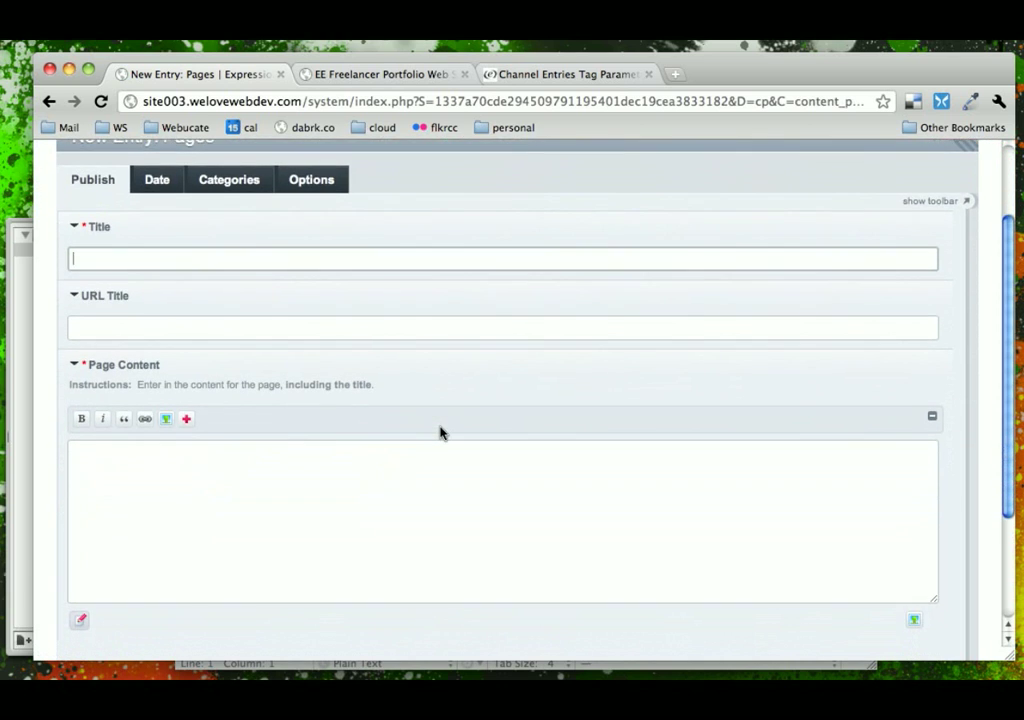
pyautogui.scroll(10, 440, 432)
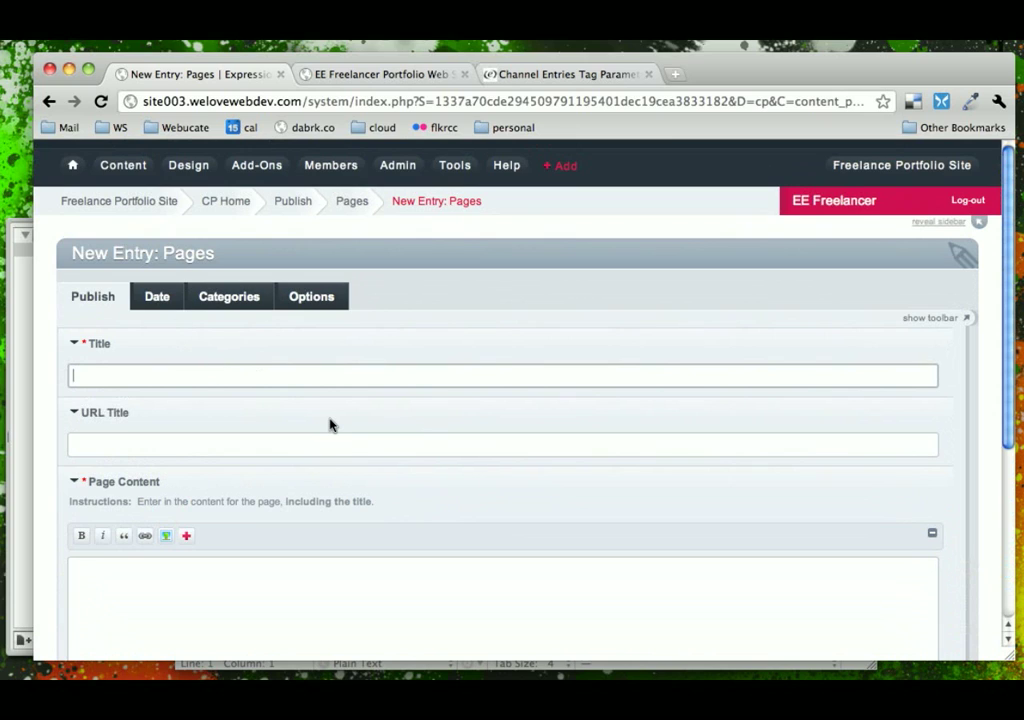
pyautogui.scroll(-1, 330, 425)
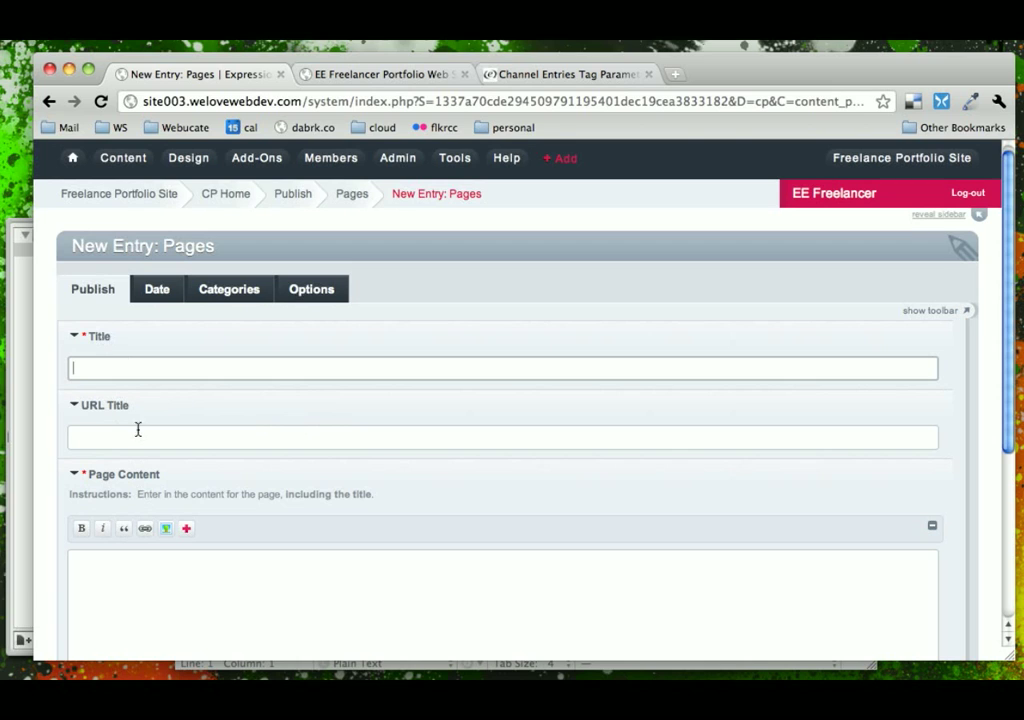
pyautogui.scroll(-8, 139, 416)
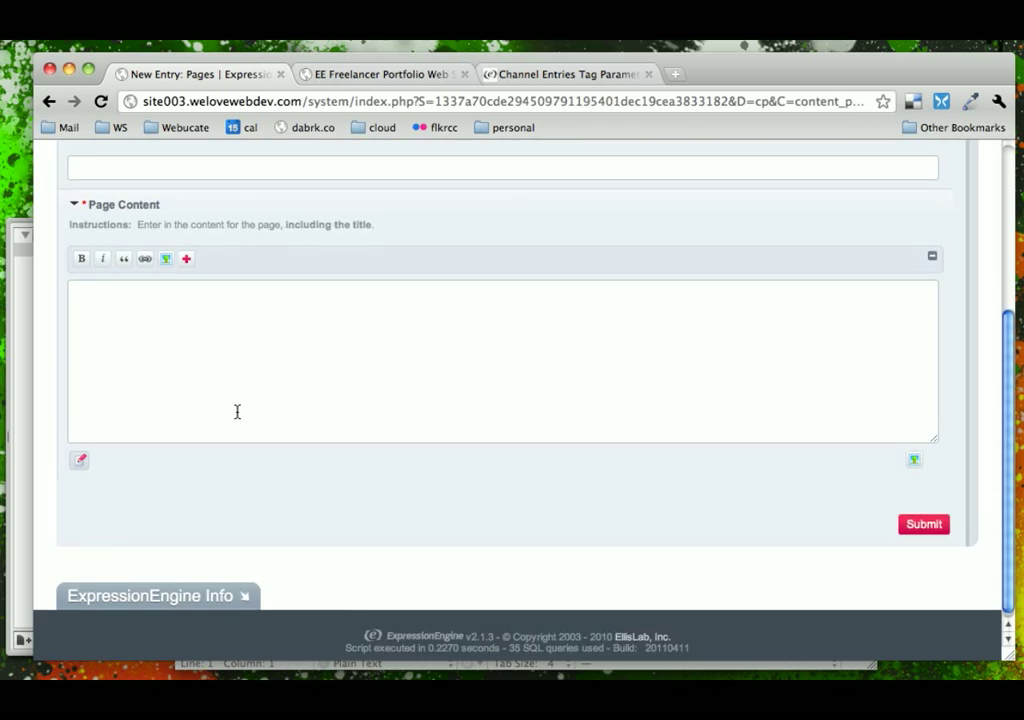
pyautogui.scroll(5, 235, 410)
pyautogui.scroll(4, 237, 412)
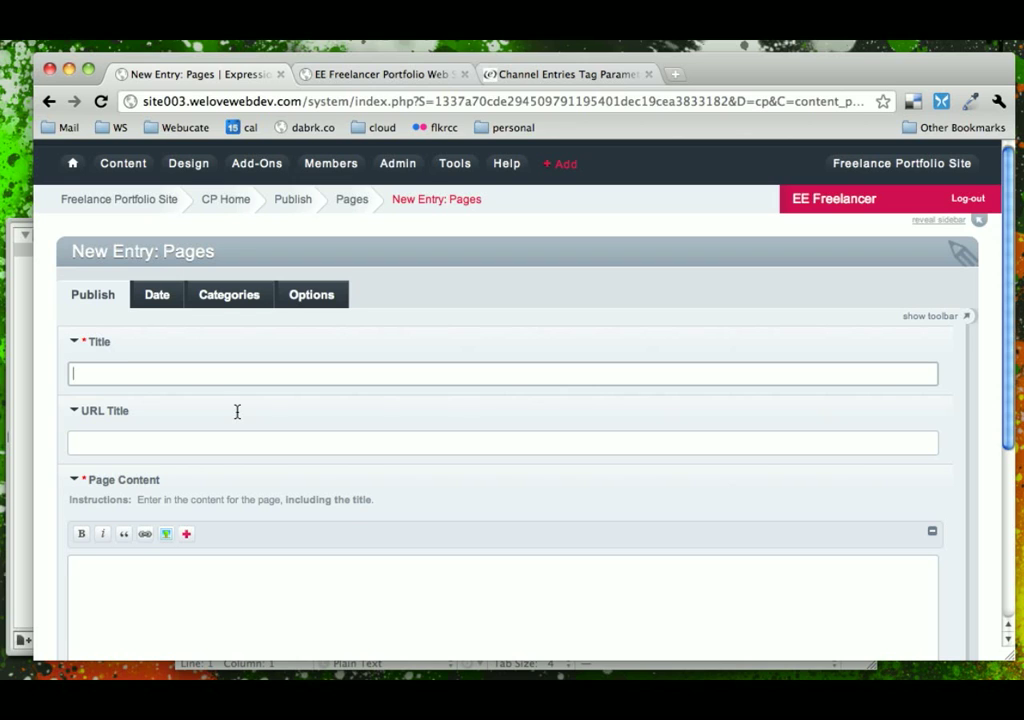
pyautogui.scroll(-5, 236, 413)
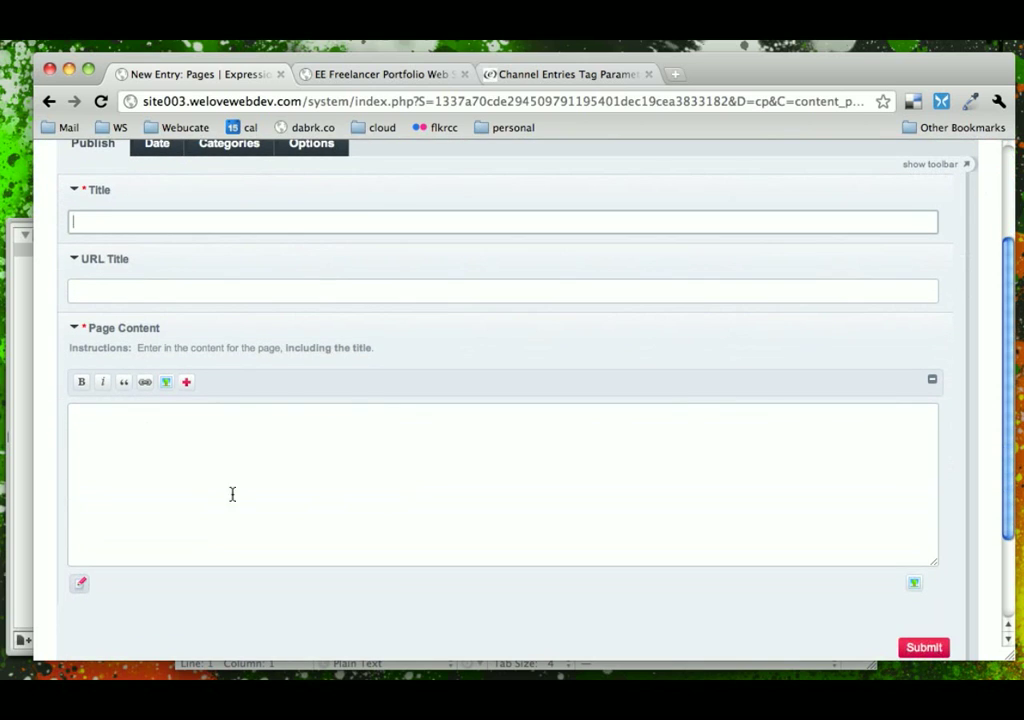
# Review the new entry's Date, Categories and Options settings, and return to its Publish fields.
pyautogui.click(164, 294)
pyautogui.click(158, 222)
pyautogui.scroll(2, 200, 480)
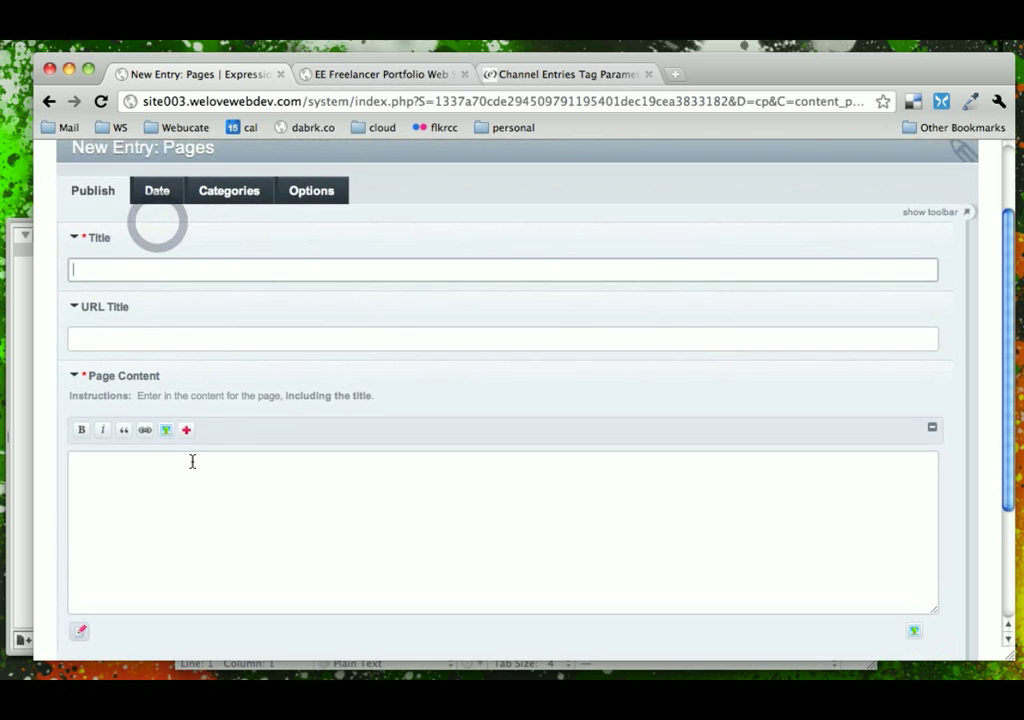
pyautogui.click(153, 197)
pyautogui.click(199, 363)
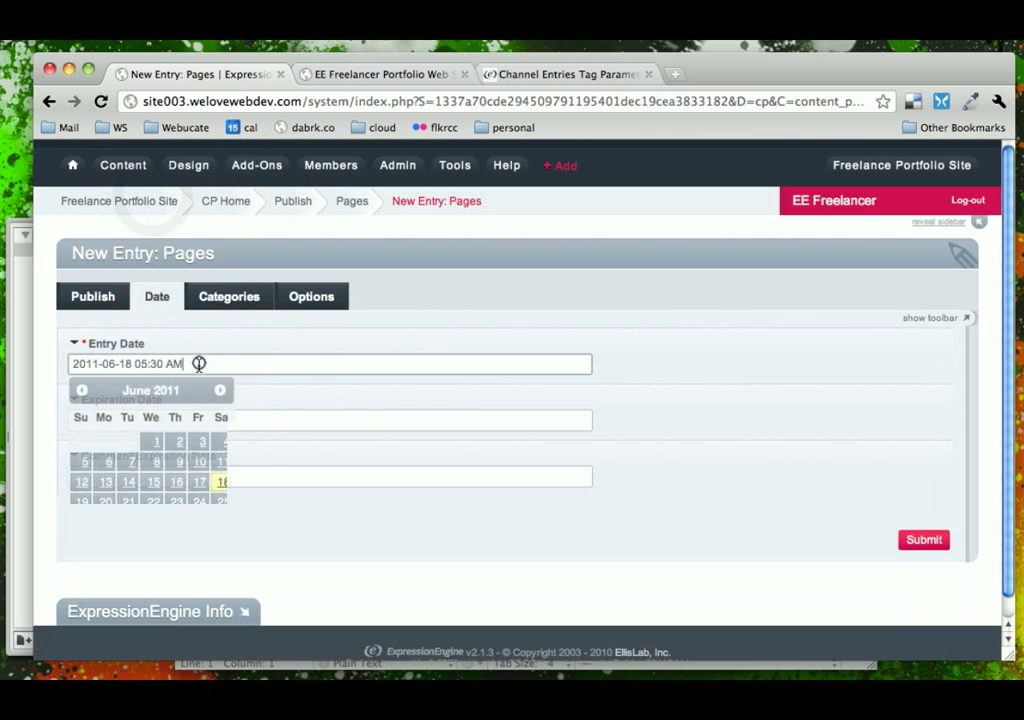
pyautogui.click(222, 300)
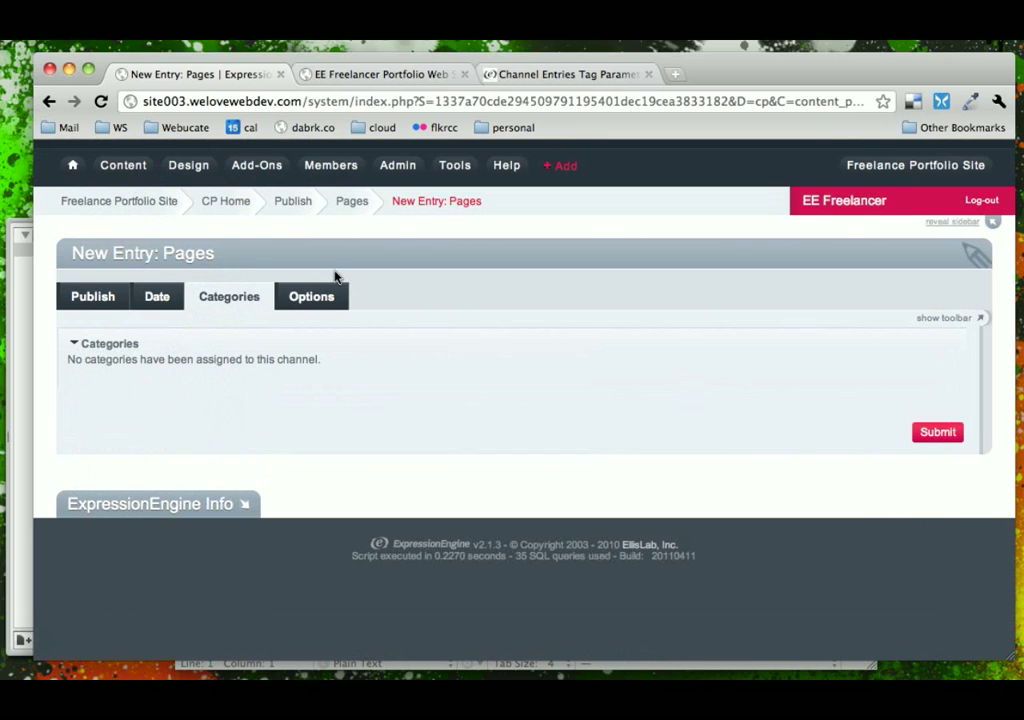
pyautogui.click(321, 299)
pyautogui.scroll(-1, 286, 414)
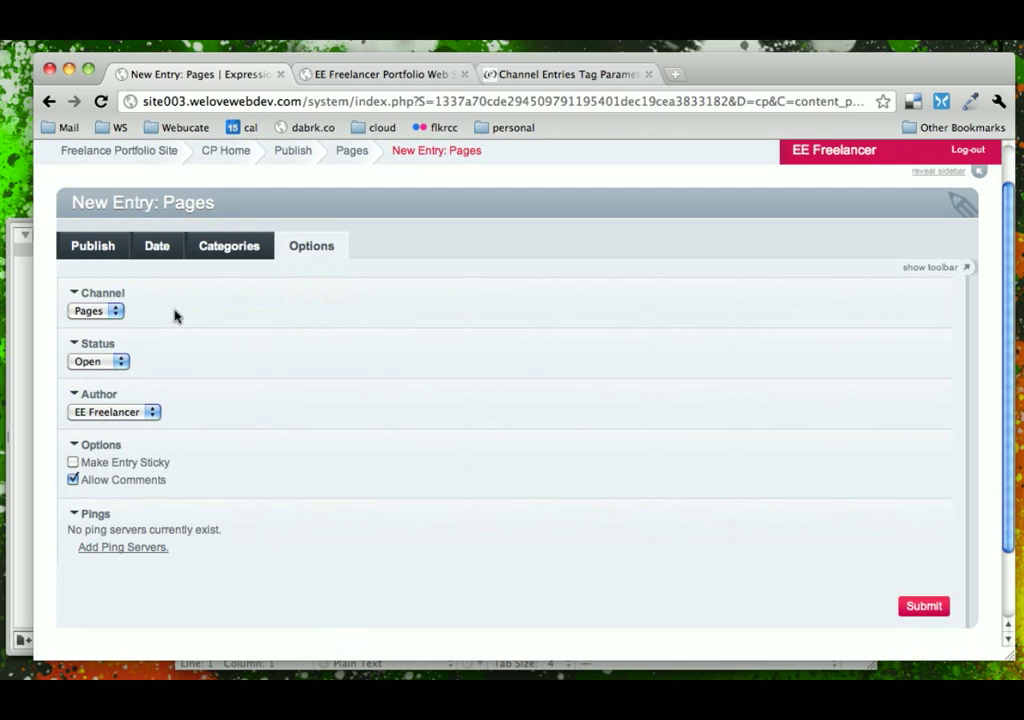
pyautogui.click(95, 250)
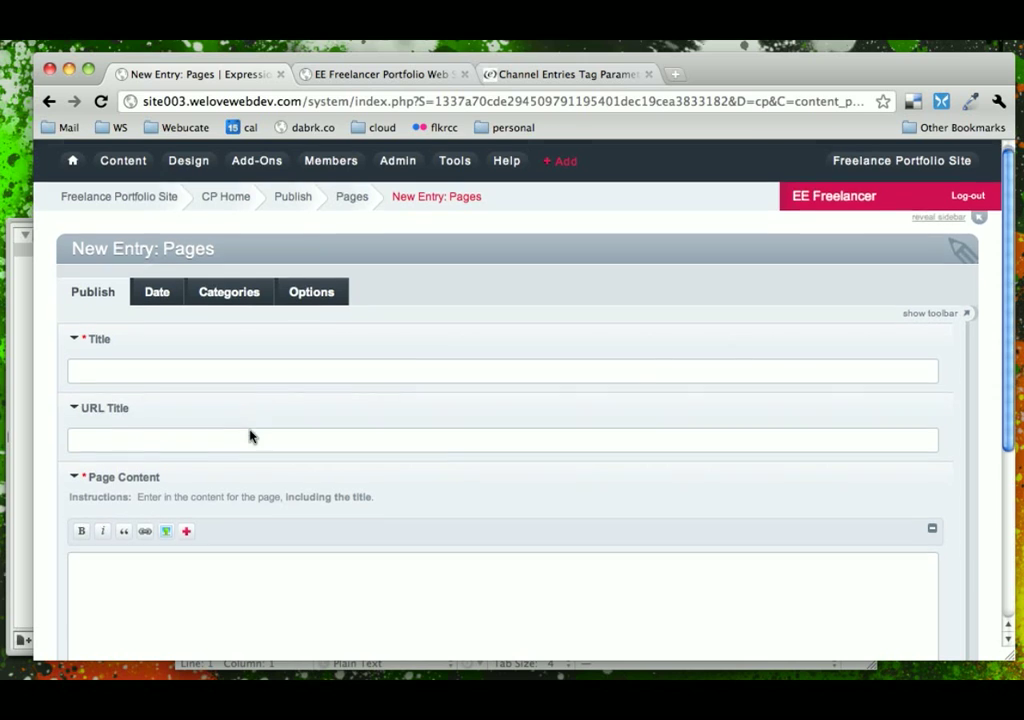
# Title the new entry "Home Page".
pyautogui.scroll(-3, 251, 434)
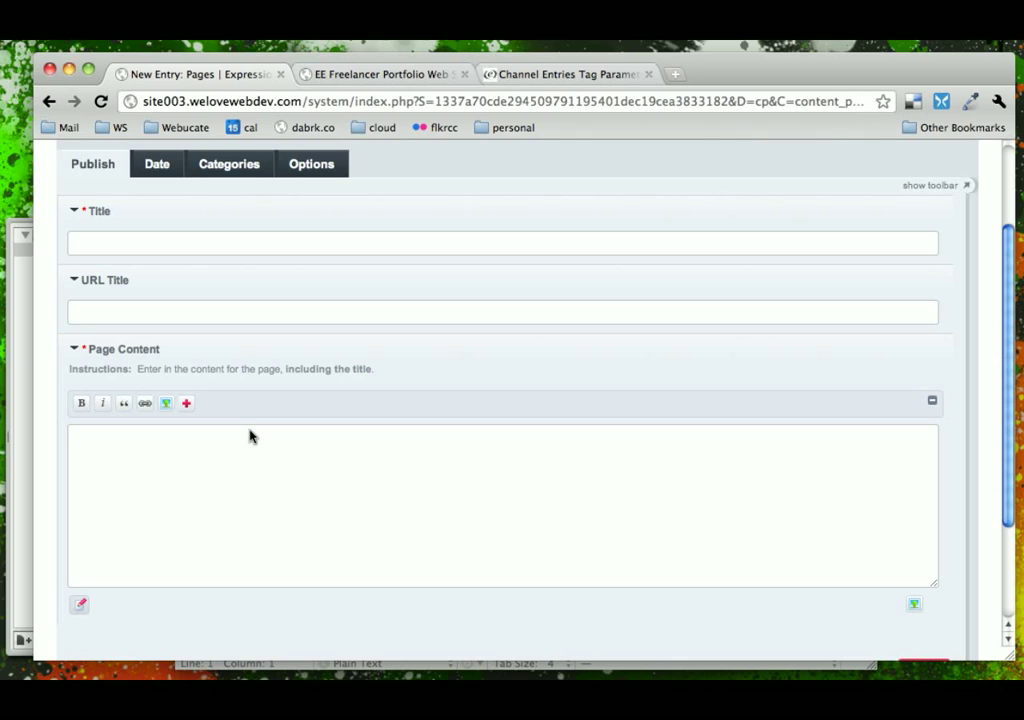
pyautogui.click(179, 248)
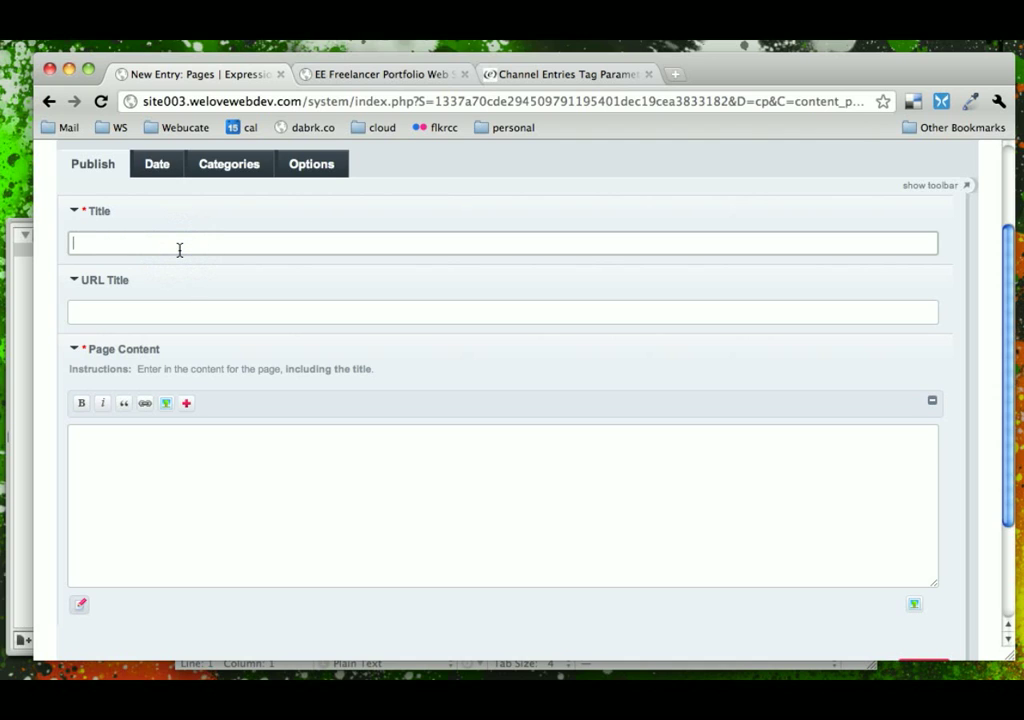
pyautogui.write('Home Page')
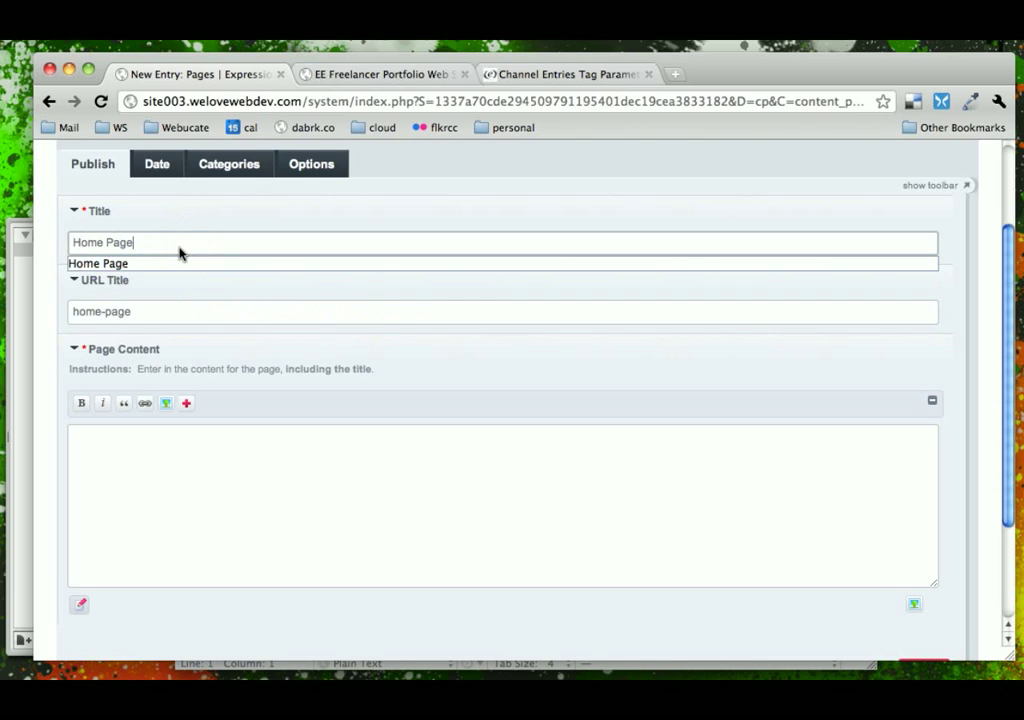
pyautogui.click(182, 215)
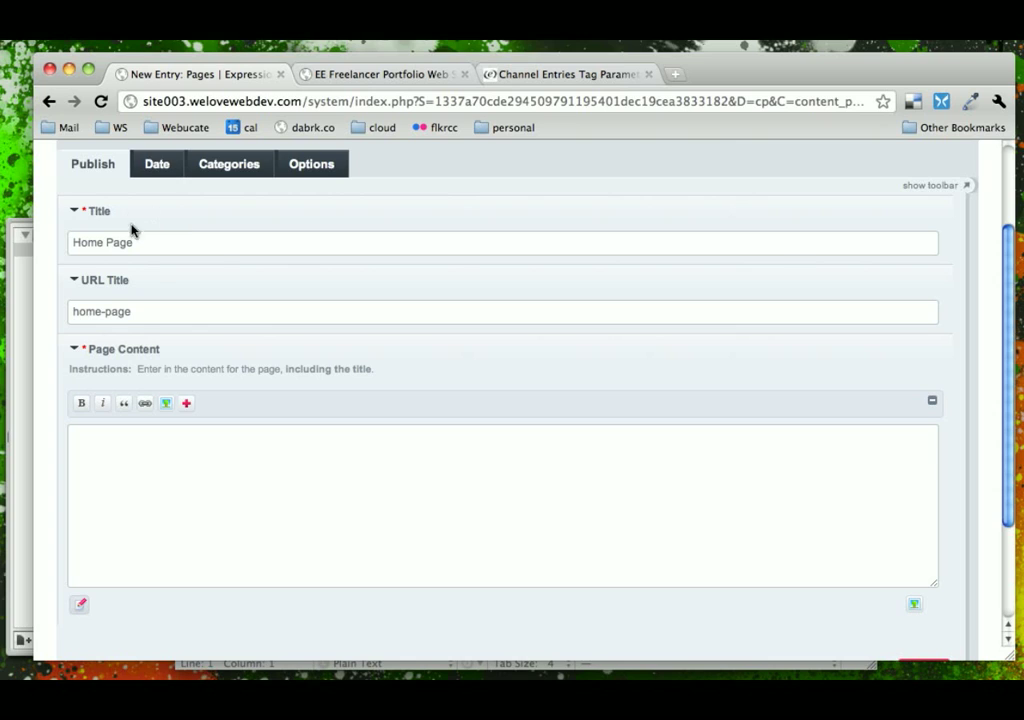
# Shorten the entry's URL title to "home".
pyautogui.doubleClick(114, 313)
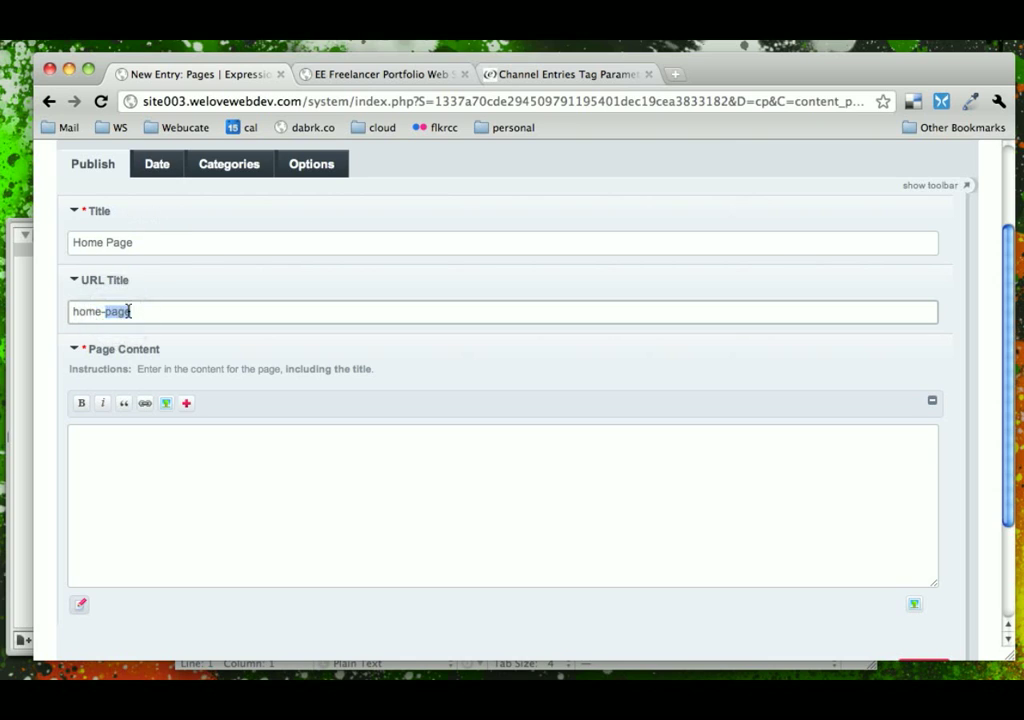
pyautogui.click(103, 313)
pyautogui.press('BackSpace')
pyautogui.write('_')
pyautogui.click(103, 311)
pyautogui.hotkey('shift', 'End')
pyautogui.press('BackSpace')
pyautogui.click(190, 285)
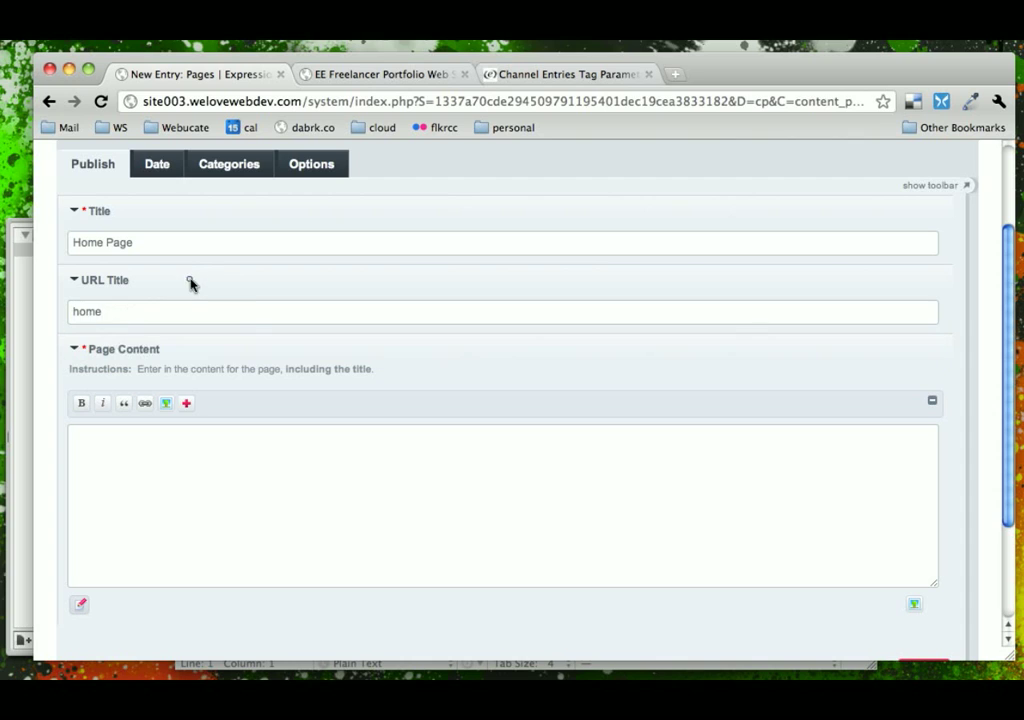
# Copy the welcome heading and intro sentence from the portfolio site's home page into the entry's Page Content.
pyautogui.click(283, 485)
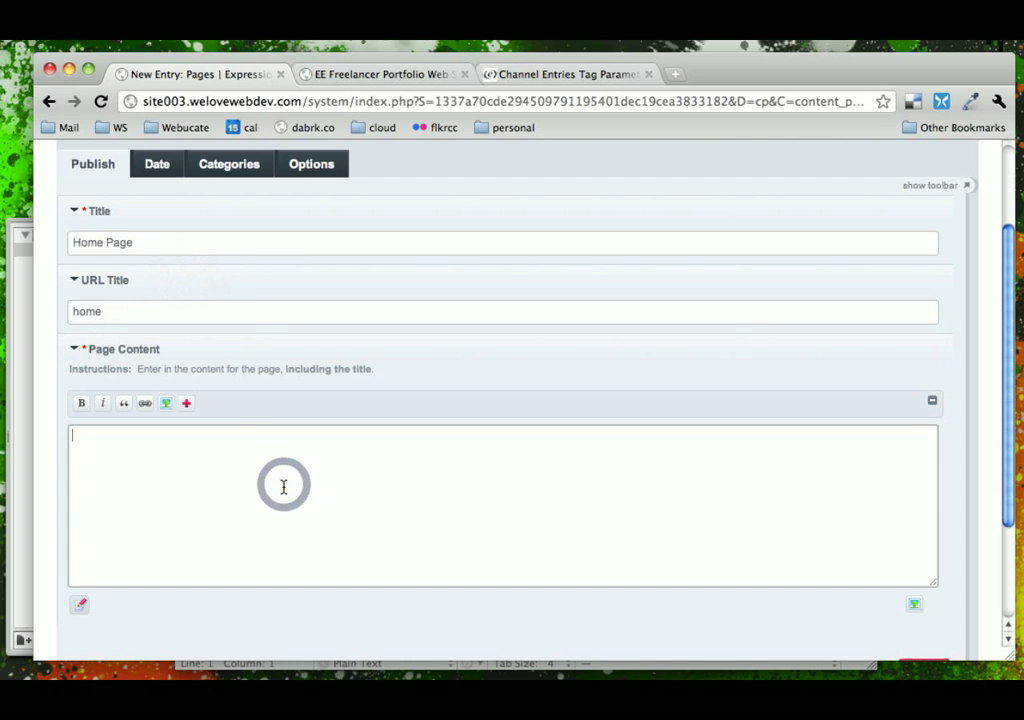
pyautogui.click(330, 75)
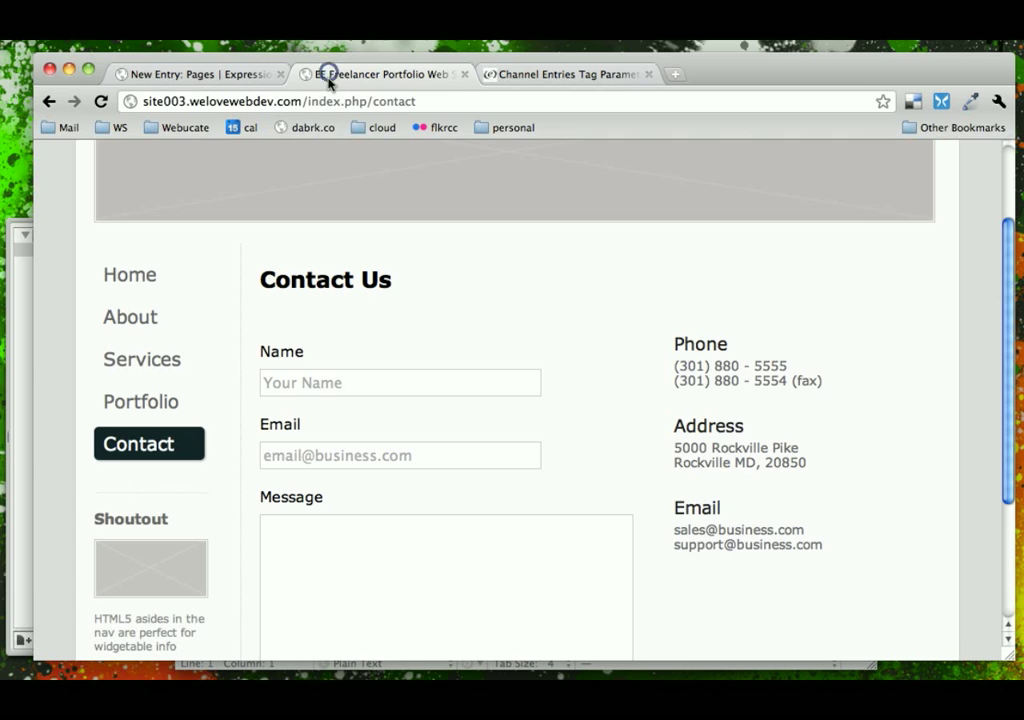
pyautogui.click(145, 284)
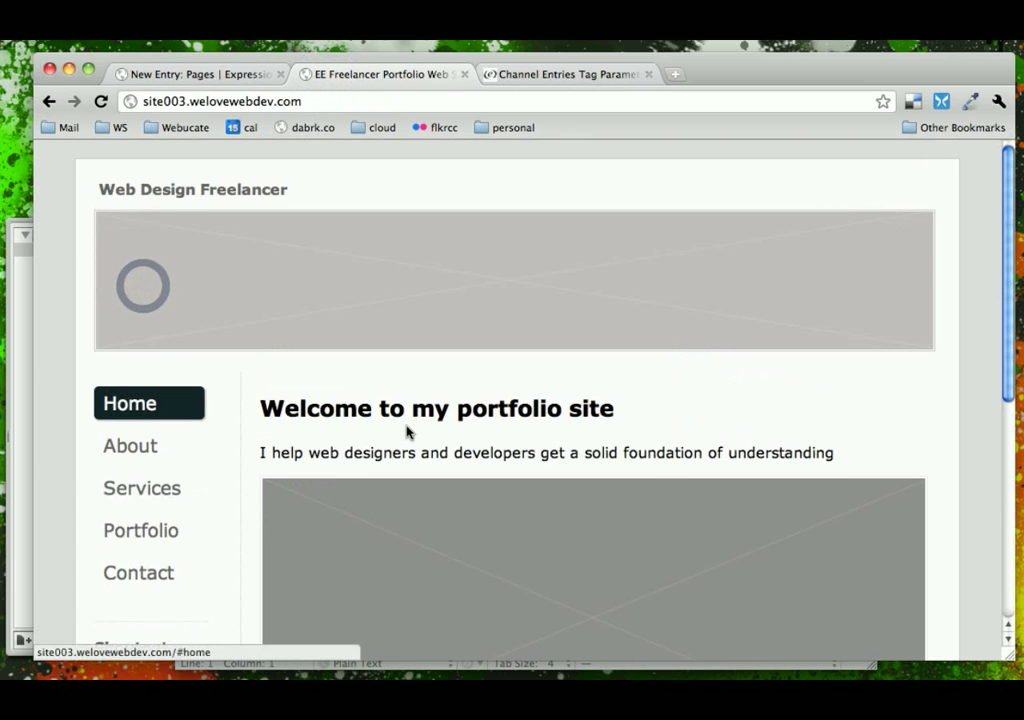
pyautogui.scroll(-3, 405, 435)
pyautogui.moveTo(258, 314); pyautogui.dragTo(855, 357)
pyautogui.press('super+c')
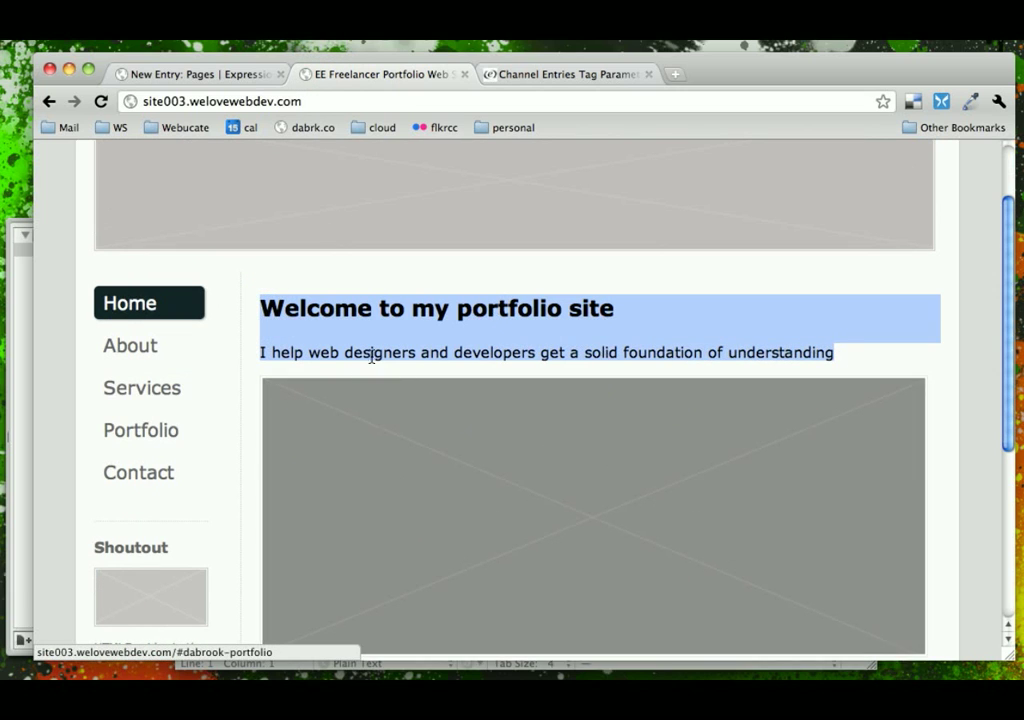
pyautogui.scroll(3, 284, 395)
pyautogui.hotkey('ctrl', 'shift', 'Tab')
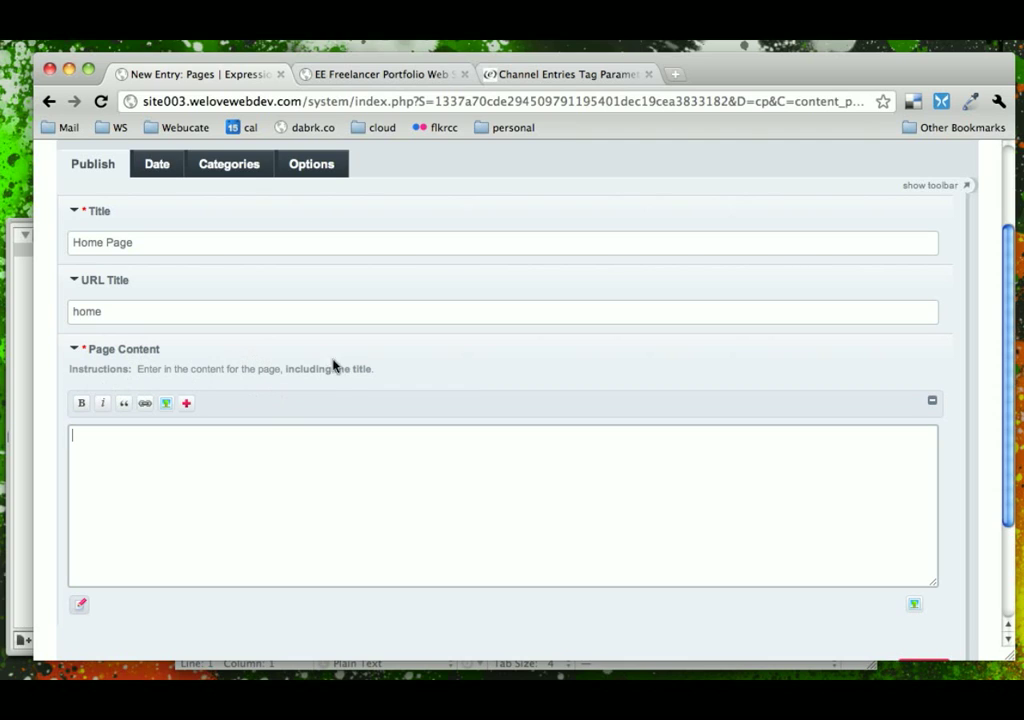
pyautogui.press('super+v')
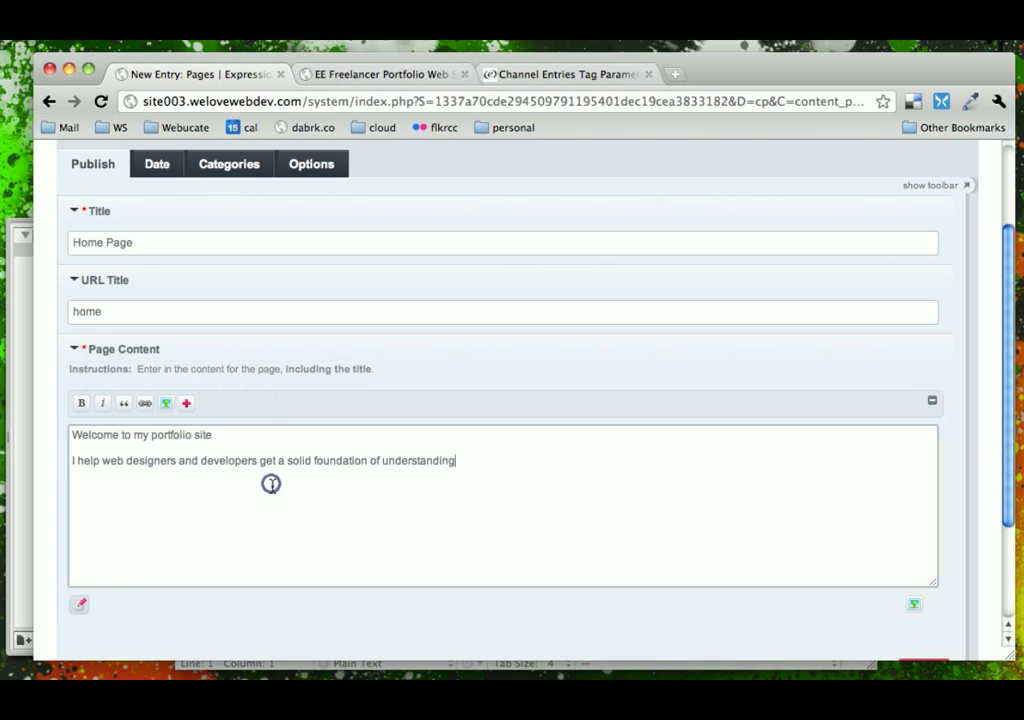
# Wrap the "Welcome to my portfolio site" line of the Page Content in <h1> tags.
pyautogui.click(256, 443)
pyautogui.press('Up')
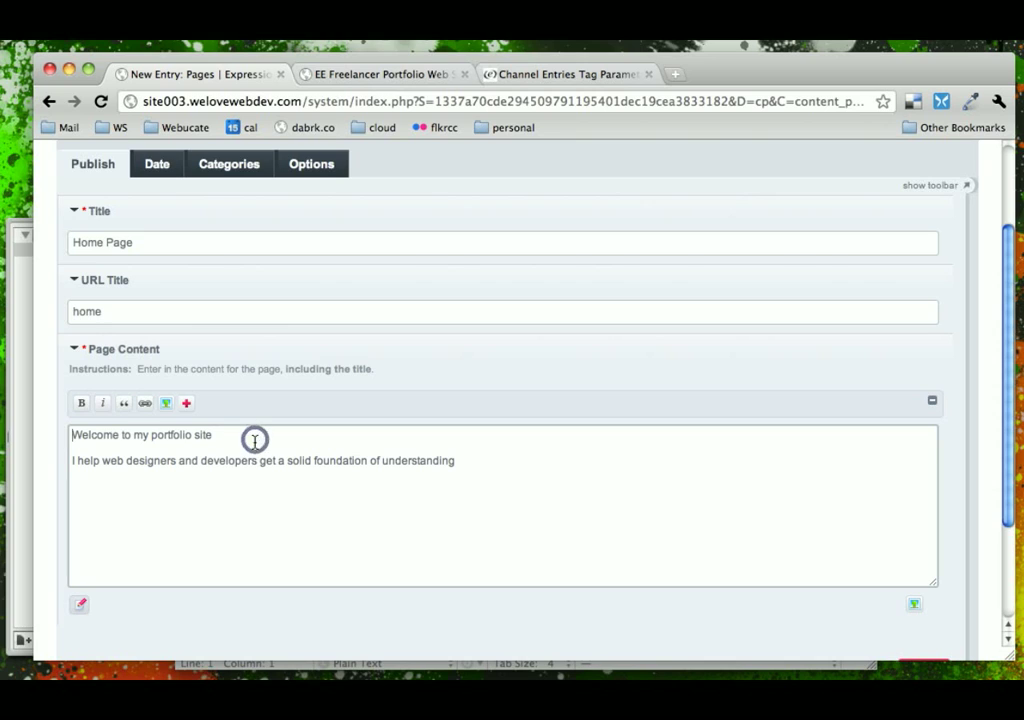
pyautogui.write('<')
pyautogui.write('>')
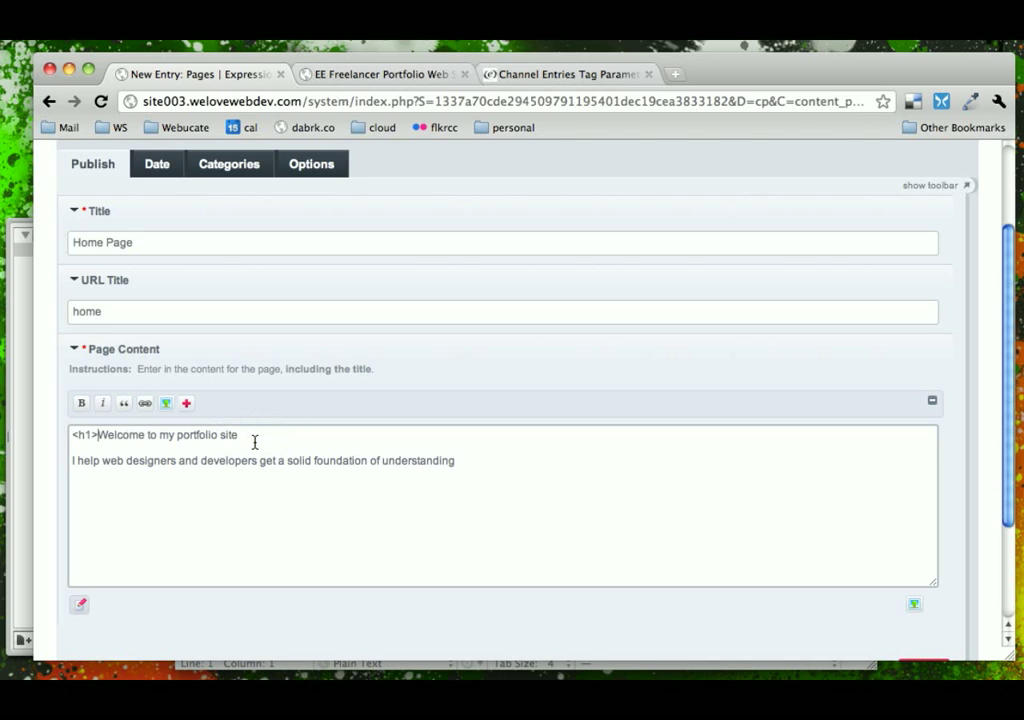
pyautogui.write('h1')
pyautogui.hotkey('shift', 'End')
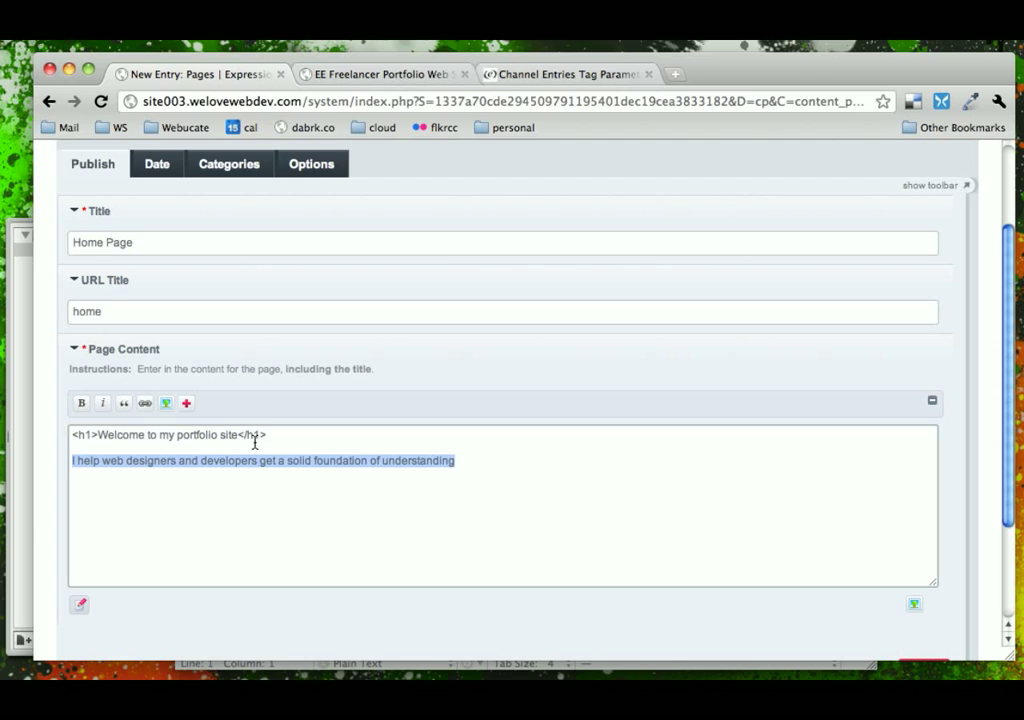
pyautogui.click(86, 432)
pyautogui.moveTo(91, 434); pyautogui.dragTo(98, 434)
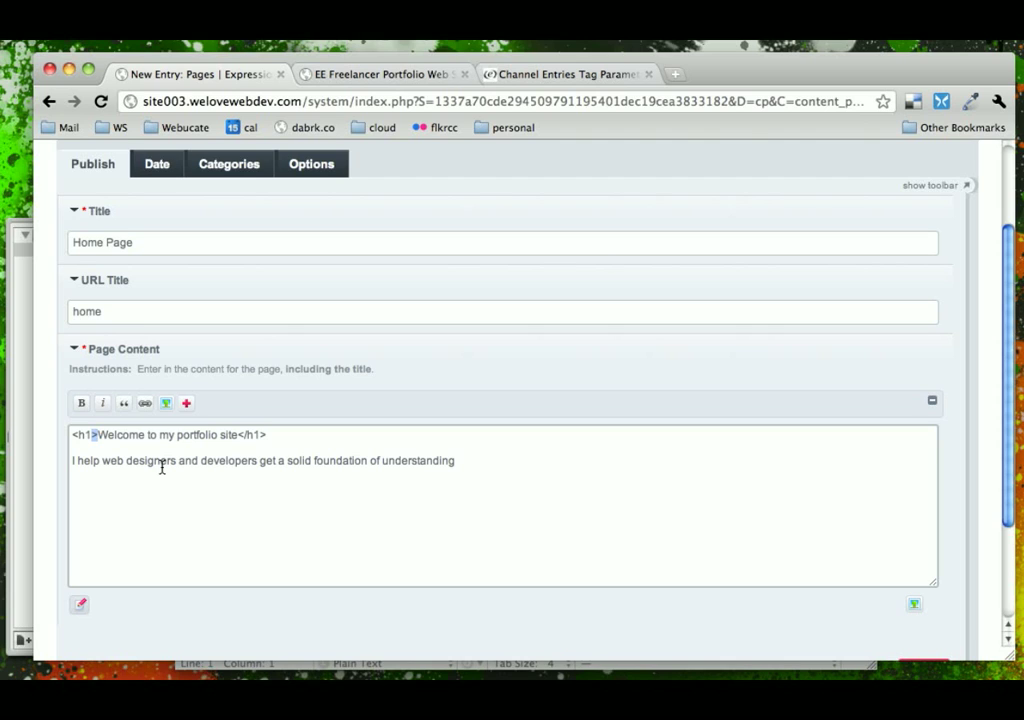
# Look over the live home page's layout below the intro text and clear its text selection.
pyautogui.click(327, 76)
pyautogui.scroll(-5, 434, 334)
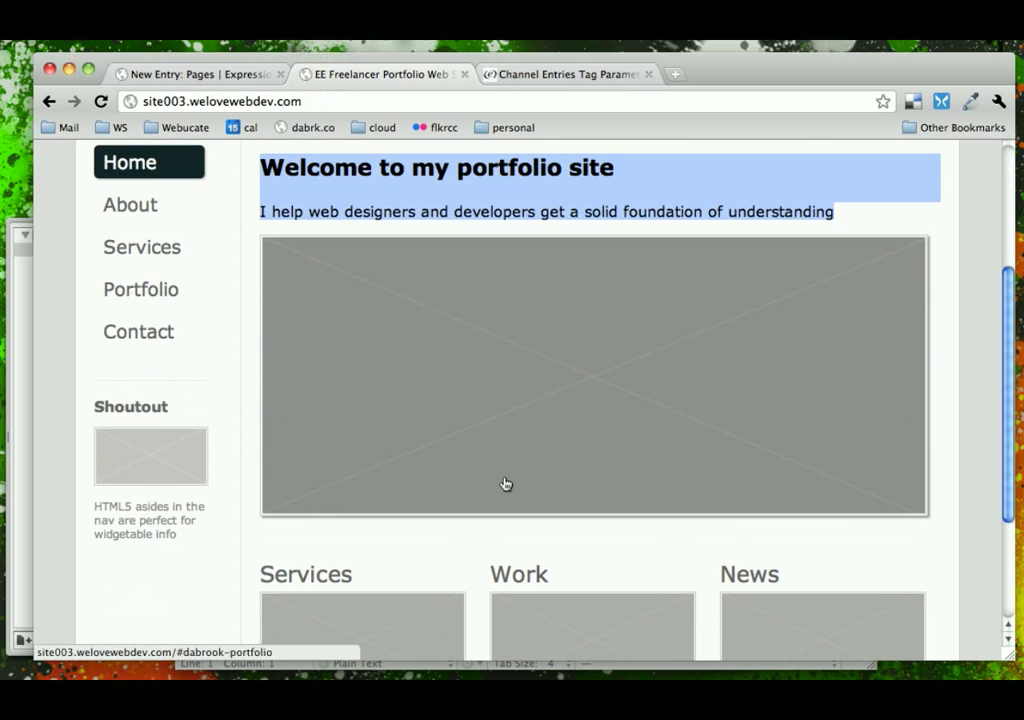
pyautogui.scroll(4, 505, 482)
pyautogui.scroll(1, 505, 484)
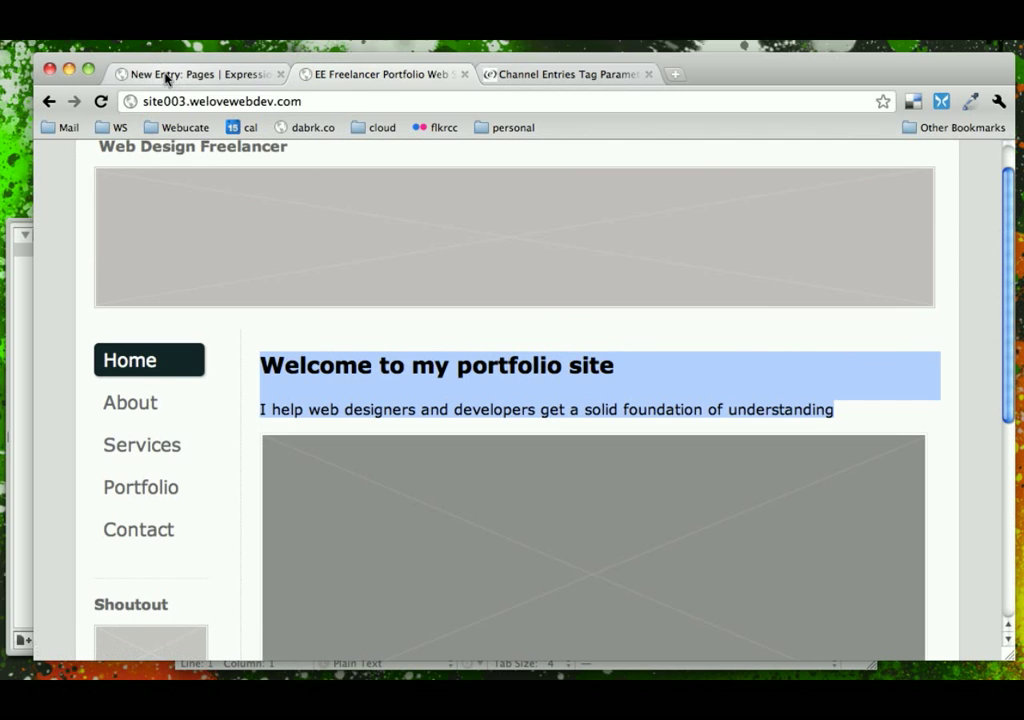
pyautogui.click(447, 405)
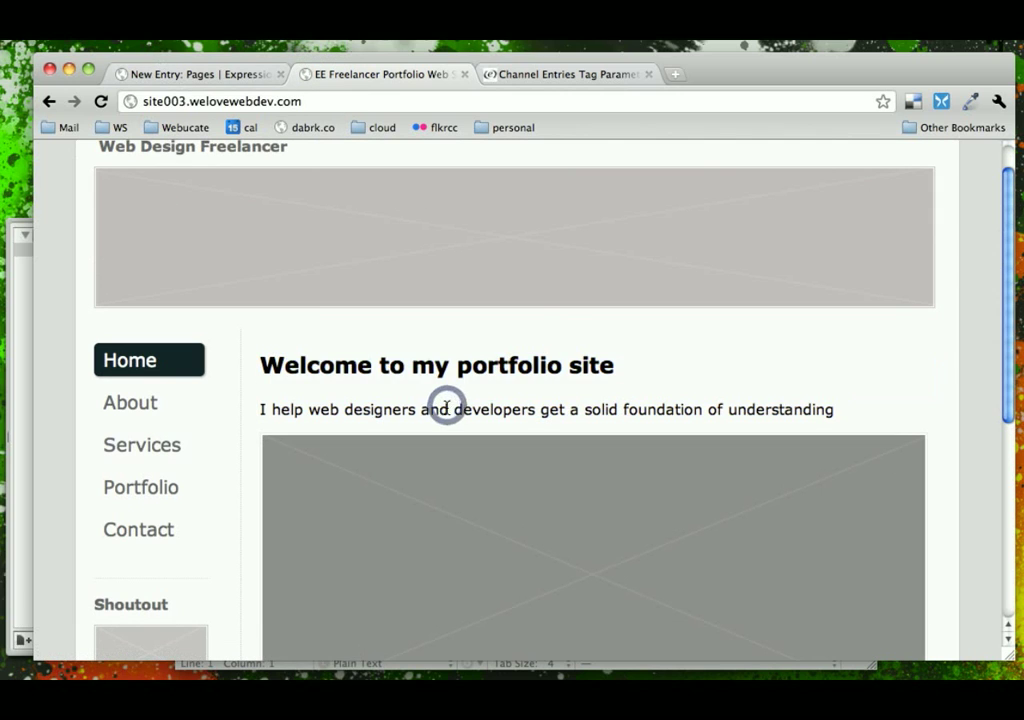
# Copy the <p class="feature"> opening tag from the page source of the portfolio site's home page.
pyautogui.press('alt+super+u')
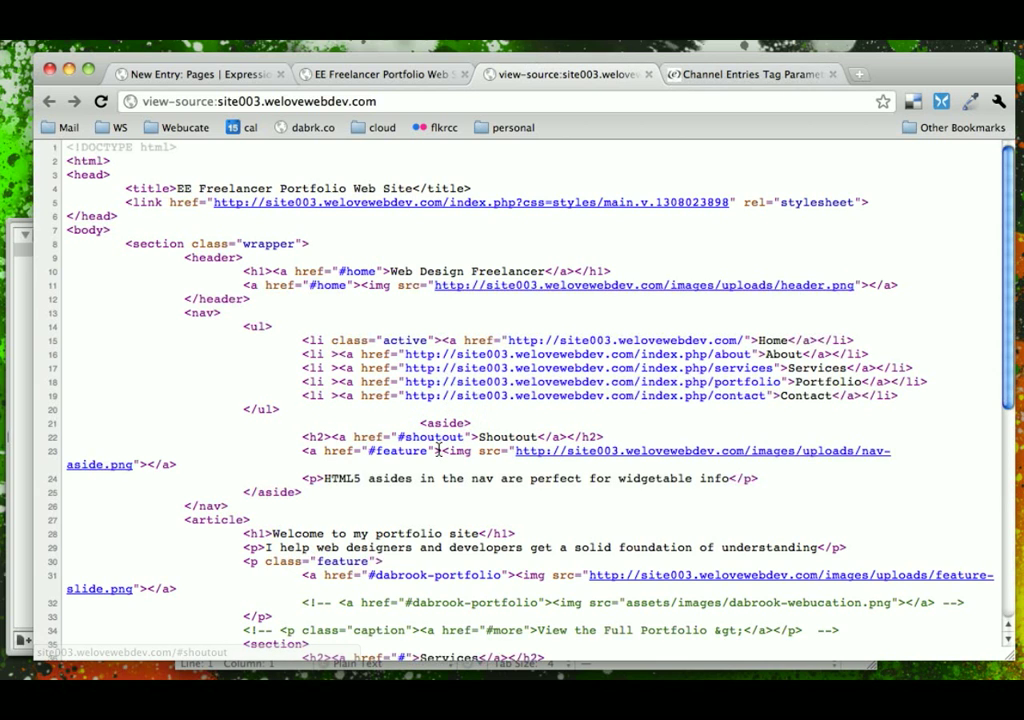
pyautogui.scroll(-5, 434, 457)
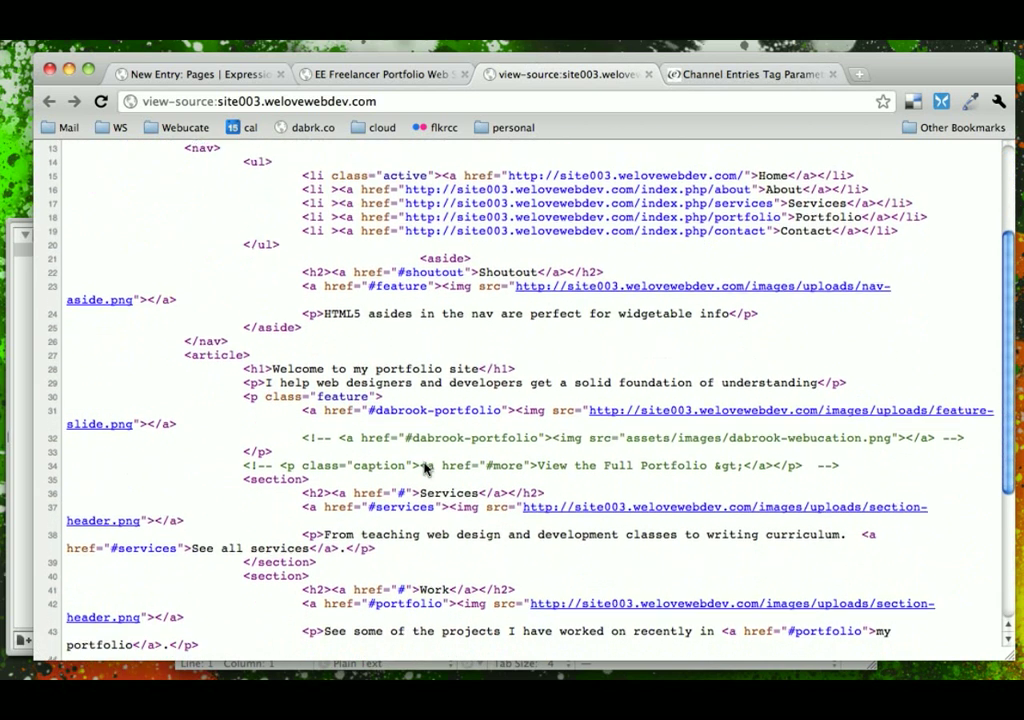
pyautogui.scroll(-1, 425, 468)
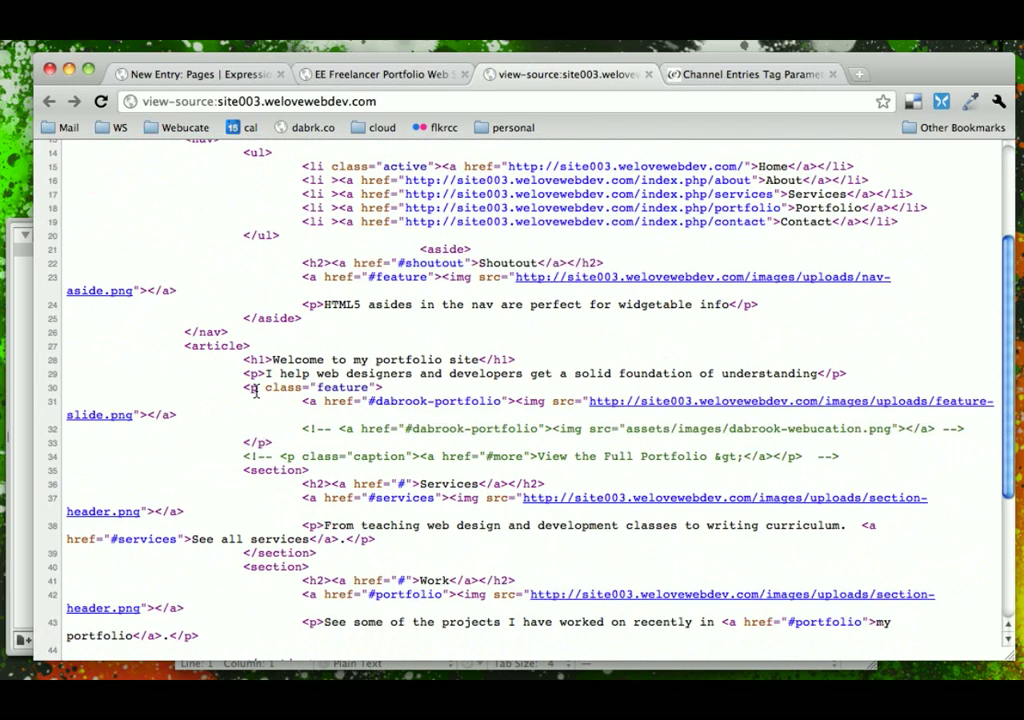
pyautogui.moveTo(244, 388); pyautogui.dragTo(390, 387)
pyautogui.press('super+c')
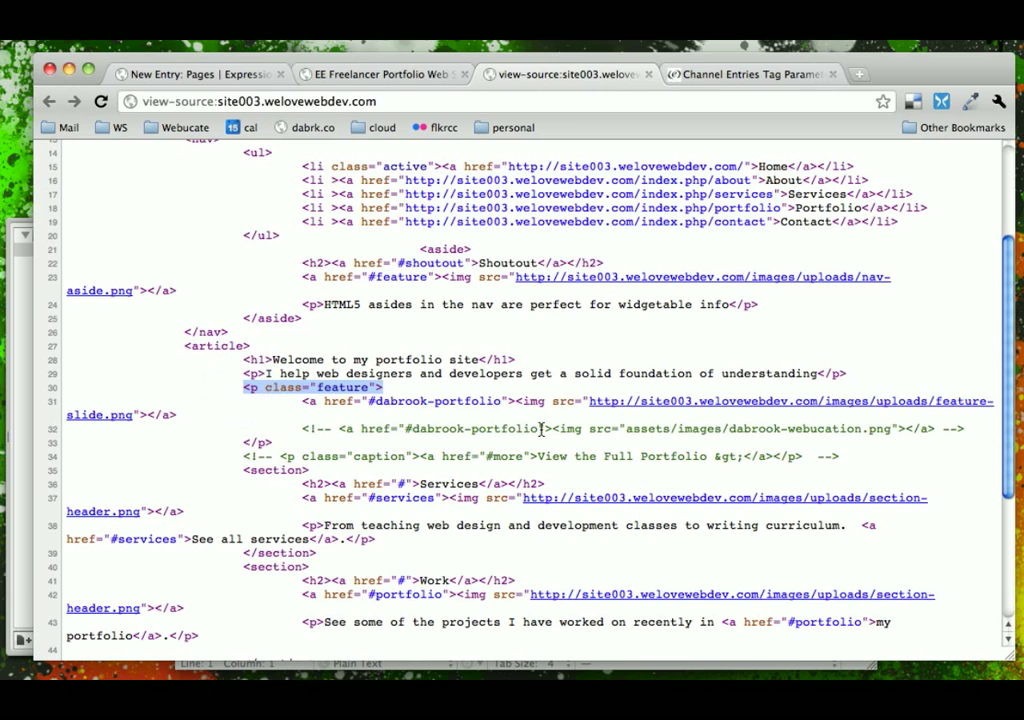
# Check the feature image on the live home page and add a blank line below the intro sentence in the entry's Page Content.
pyautogui.click(372, 72)
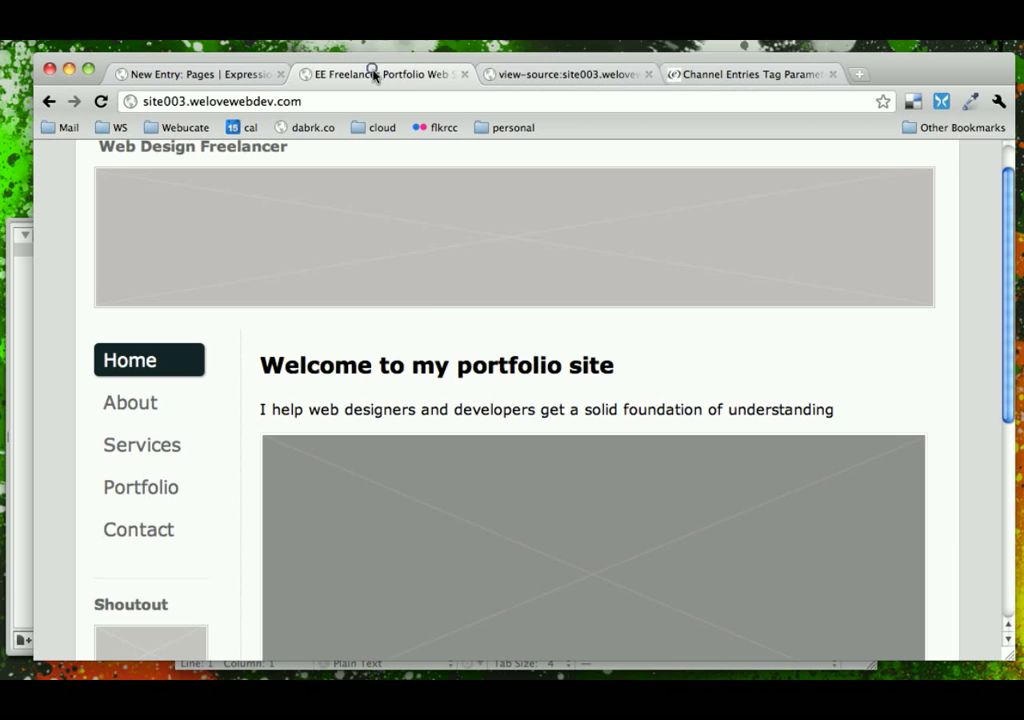
pyautogui.scroll(-5, 583, 532)
pyautogui.scroll(3, 585, 532)
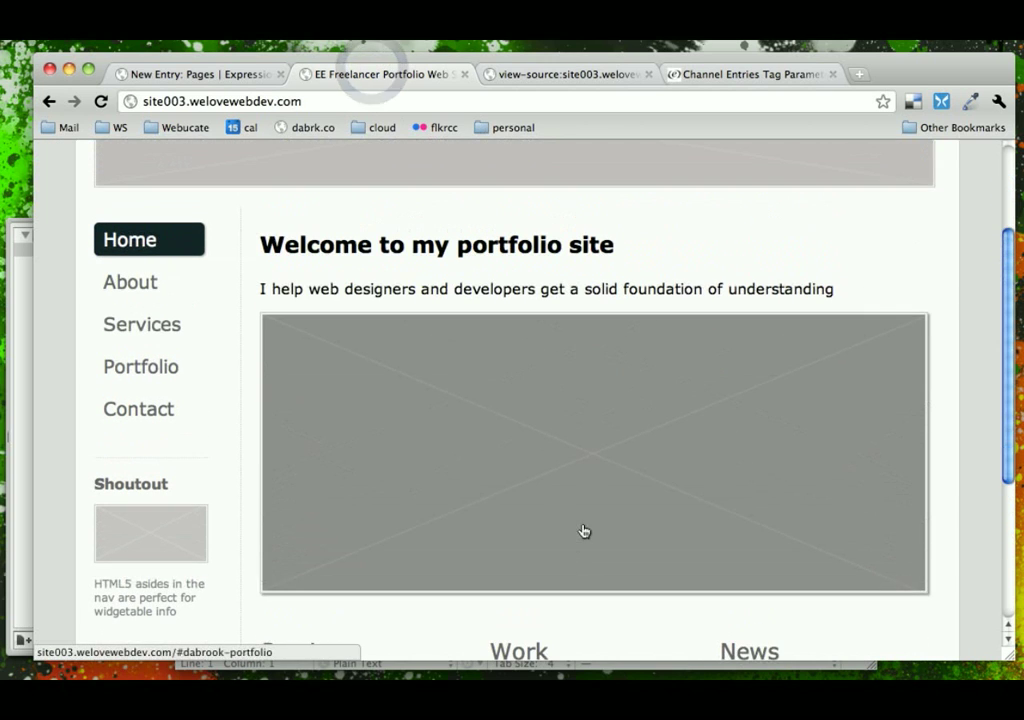
pyautogui.click(201, 76)
pyautogui.click(127, 497)
pyautogui.press('Return')
pyautogui.press('Return')
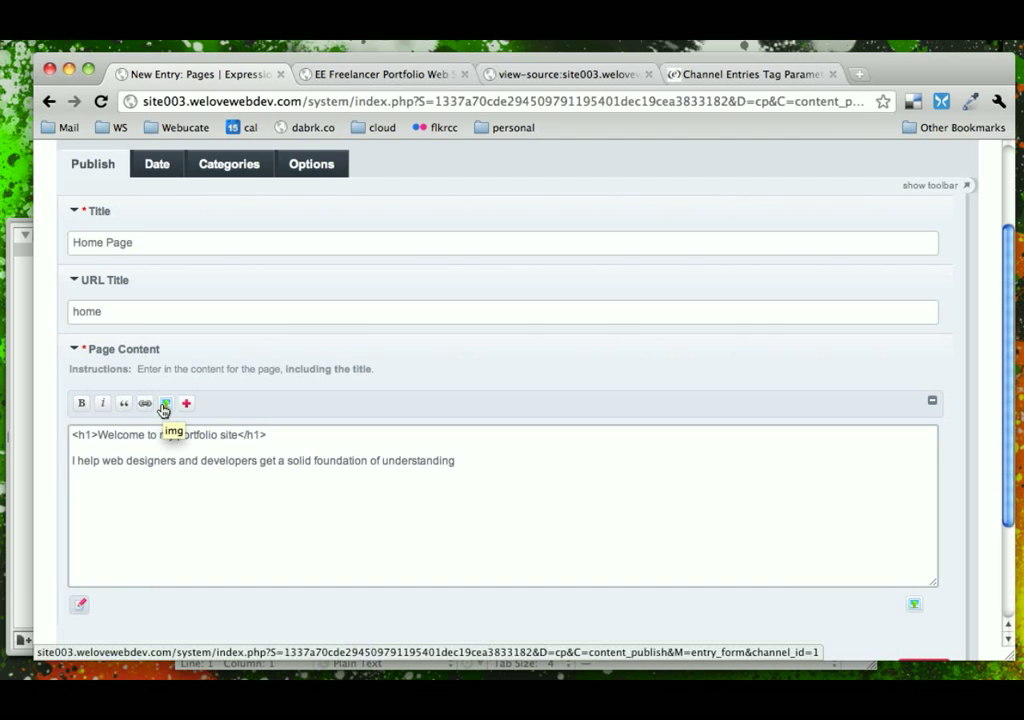
# Insert feature-slide.png from the Images directory into the Page Content with the alternative text "Feature image for the homepage".
pyautogui.click(165, 405)
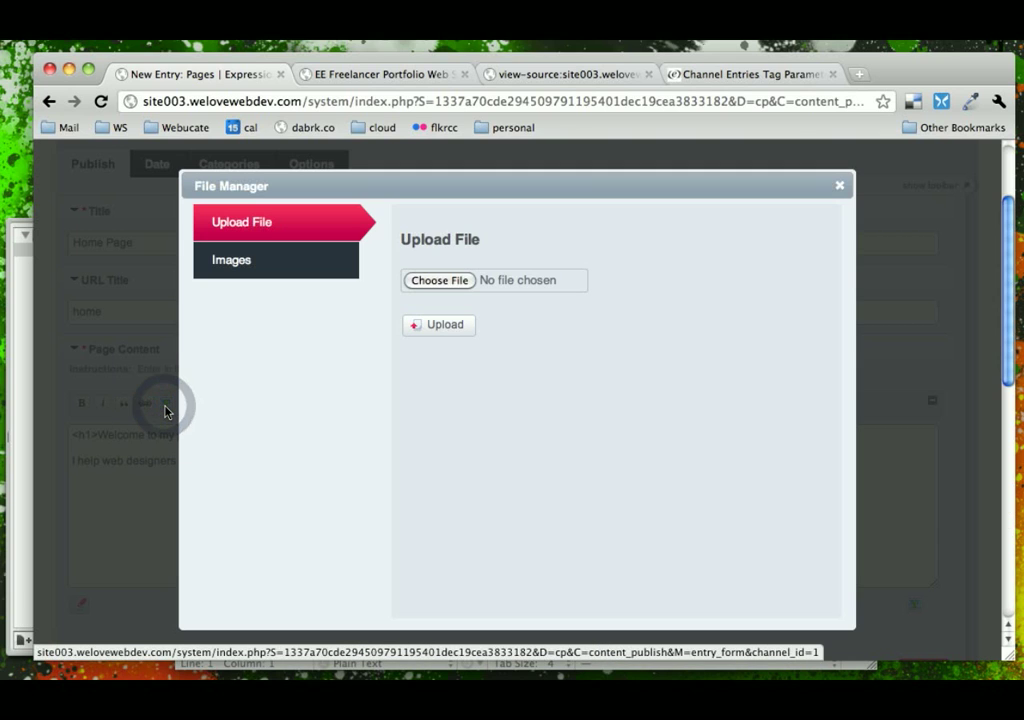
pyautogui.click(236, 264)
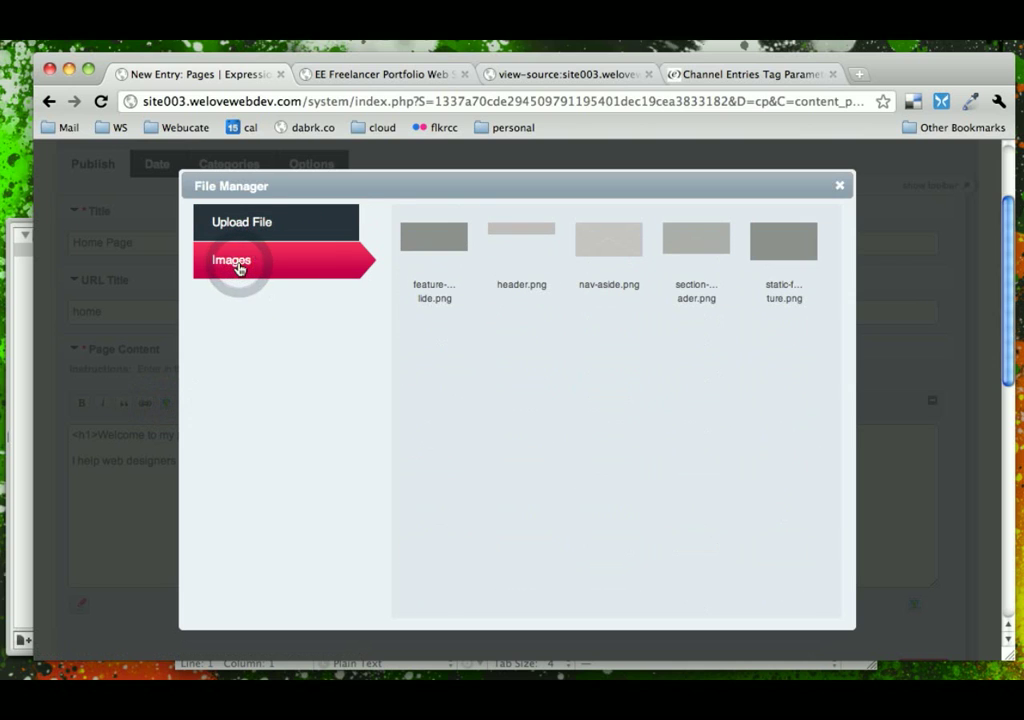
pyautogui.click(240, 224)
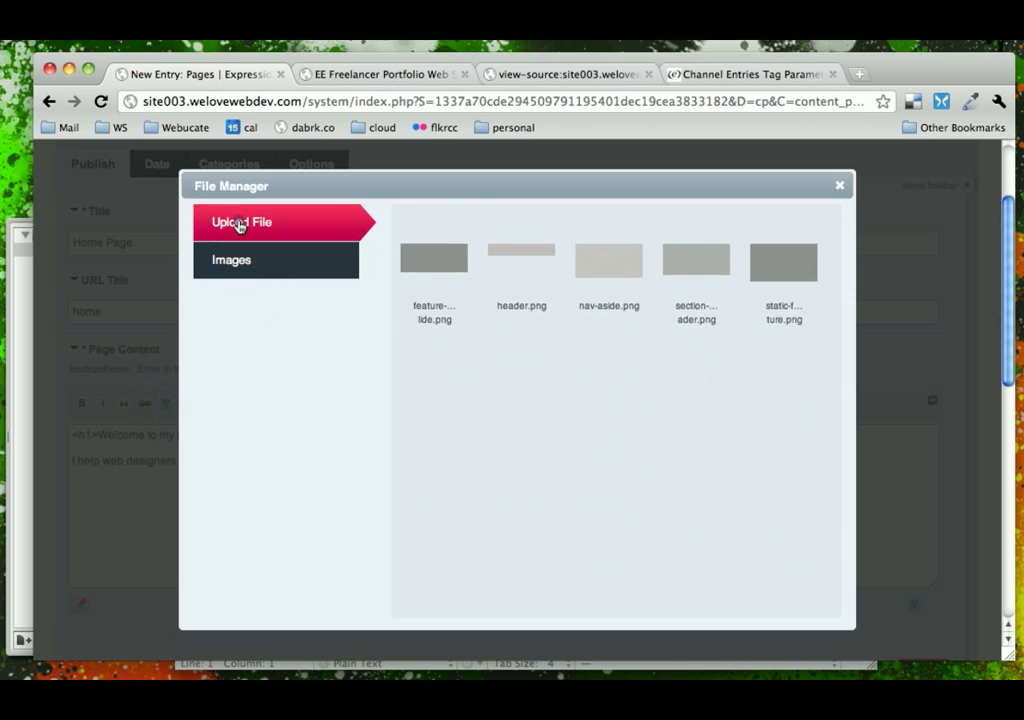
pyautogui.click(247, 262)
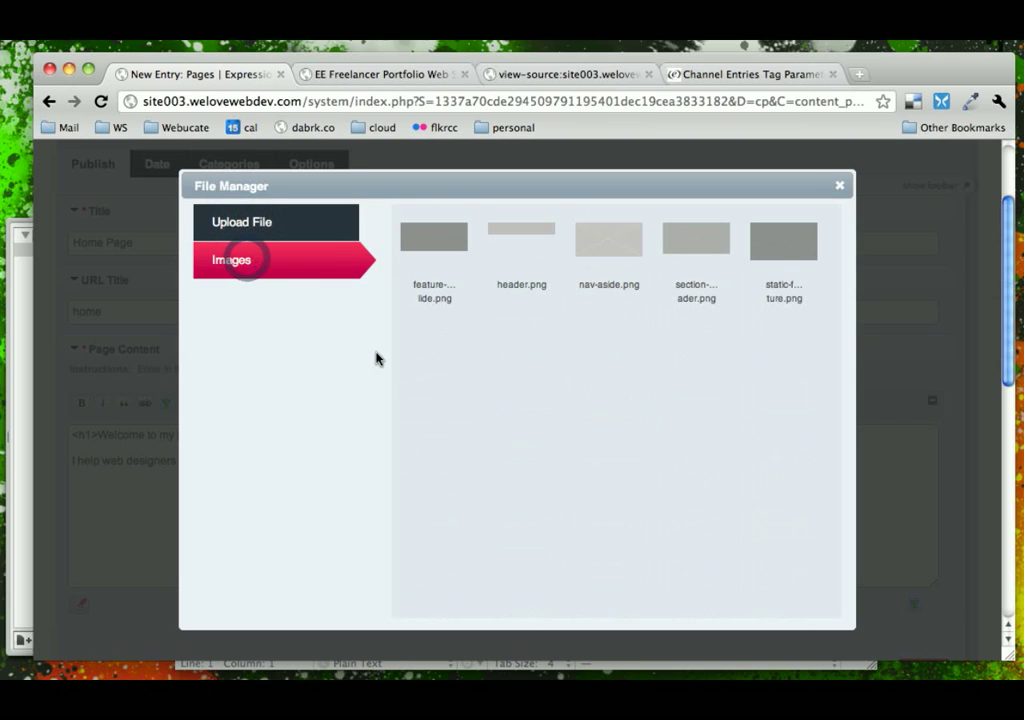
pyautogui.click(438, 246)
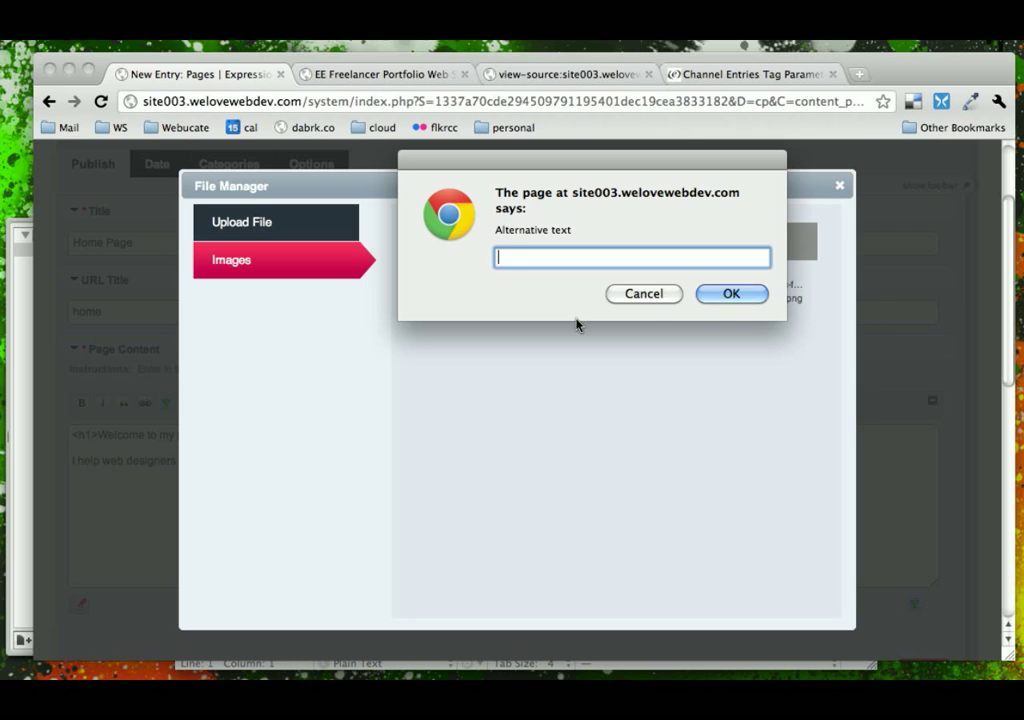
pyautogui.write('Slider ima')
pyautogui.press('super+a')
pyautogui.write('Feature image for the homepage')
pyautogui.press('Return')
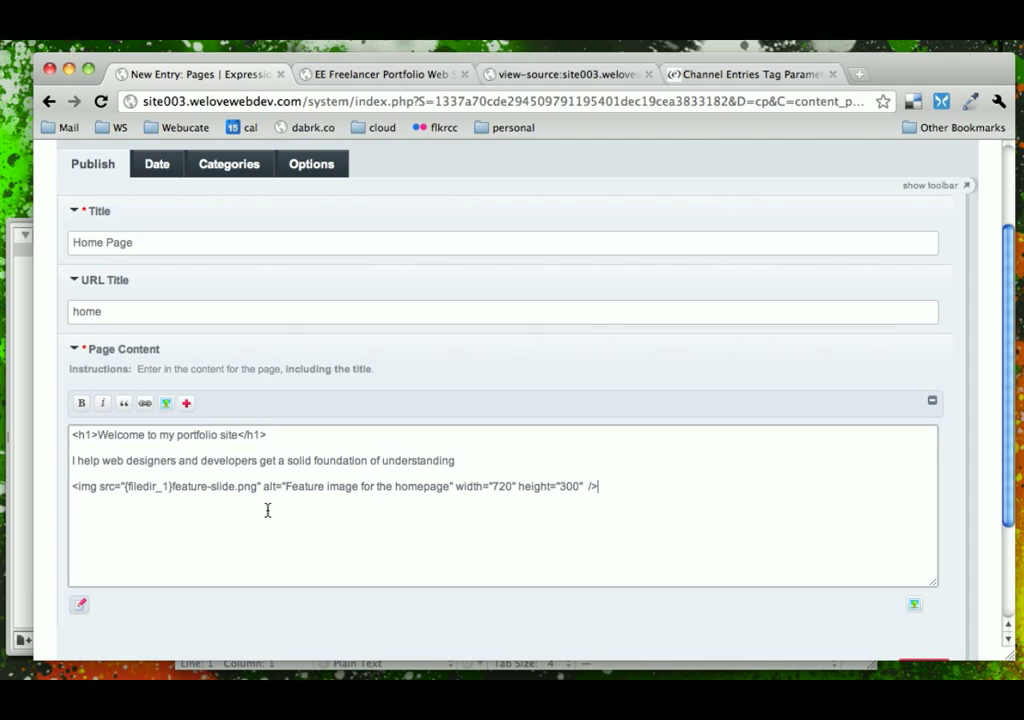
# Wrap the feature image tag in the Page Content with the copied <p class="feature"> tag and a closing tag.
pyautogui.moveTo(72, 487); pyautogui.dragTo(673, 491)
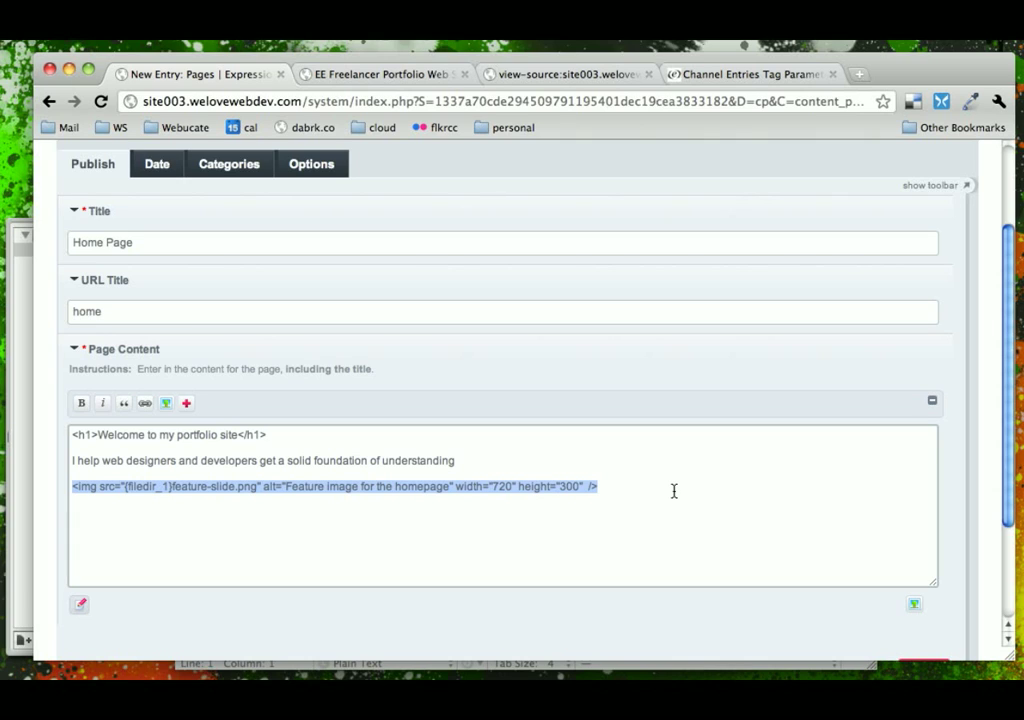
pyautogui.press('Left')
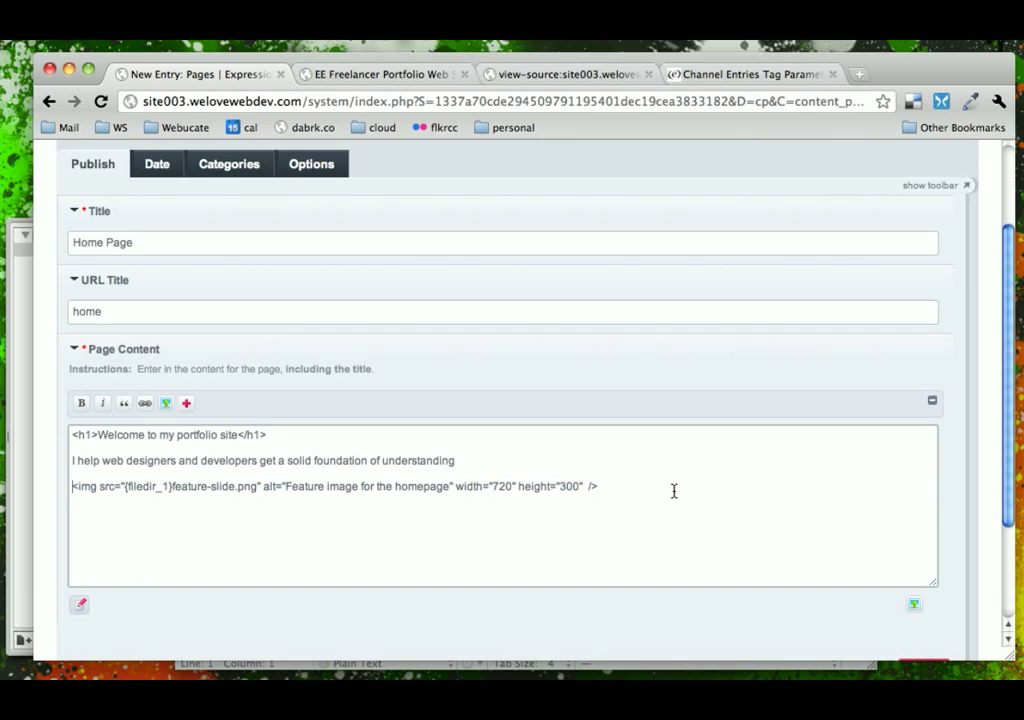
pyautogui.press('super+v')
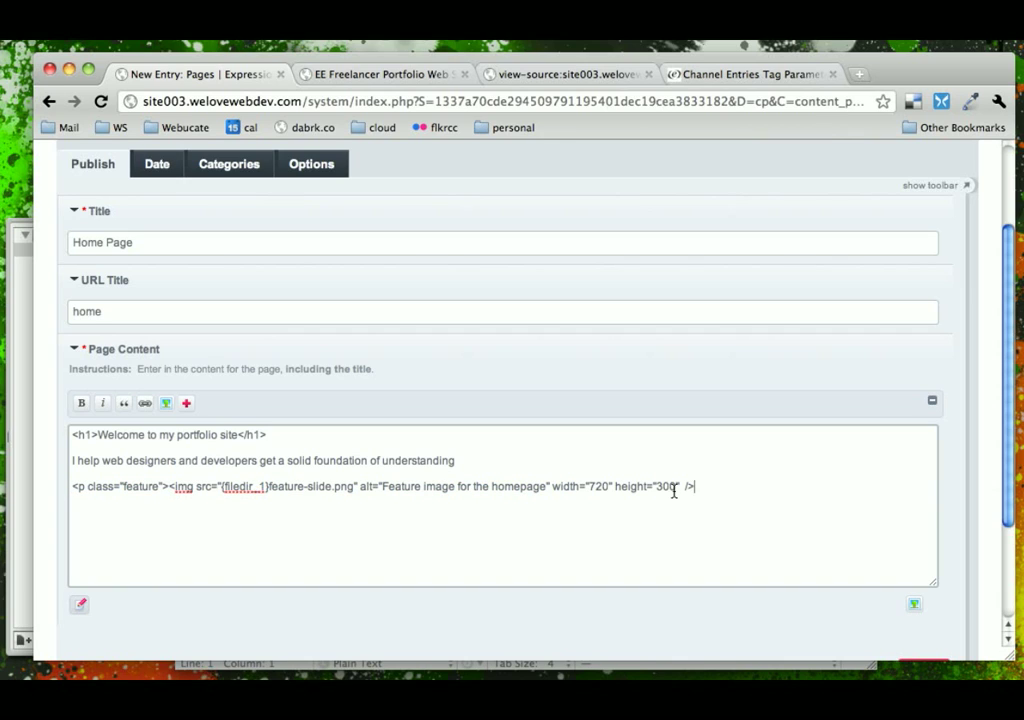
pyautogui.write('a>')
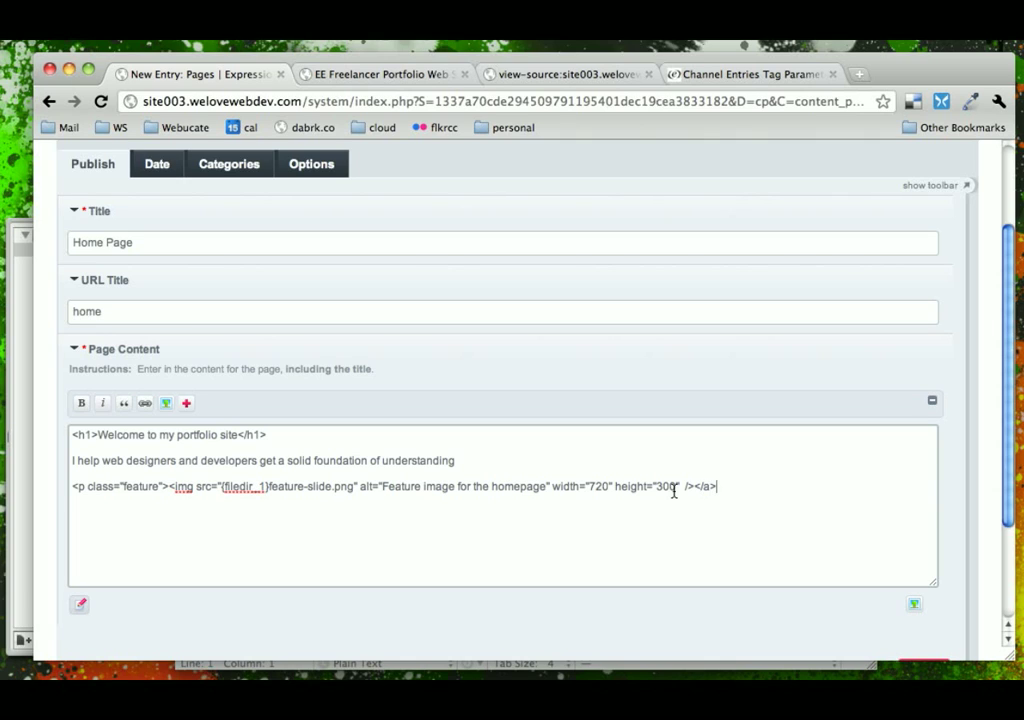
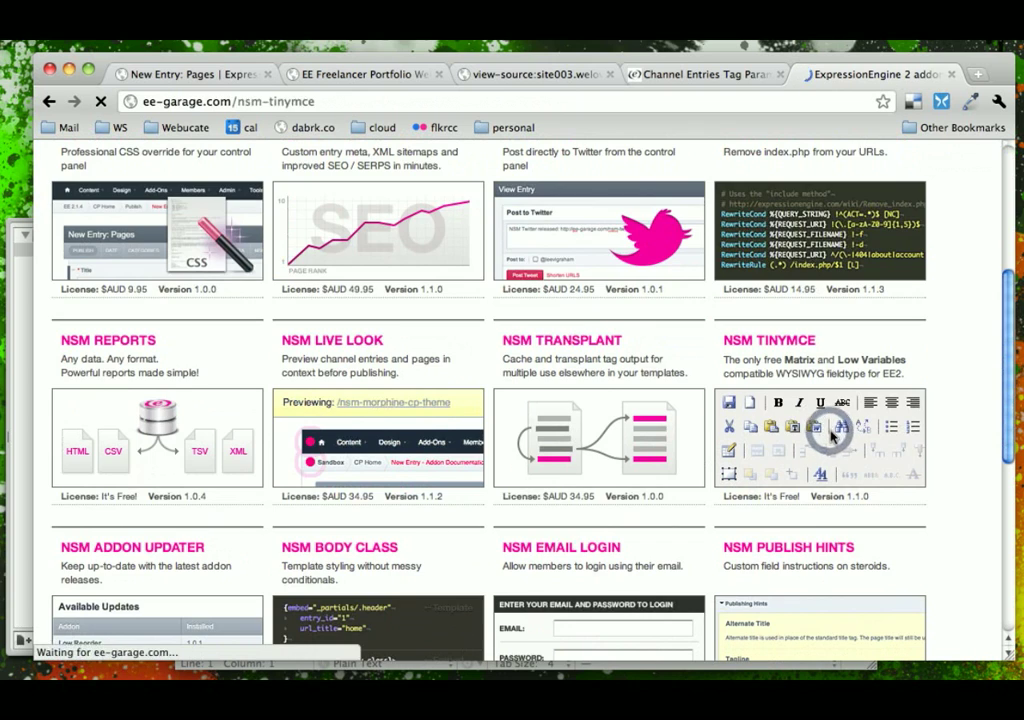
# Look over the NSM TinyMCE add-on page, including its field configuration examples and Low Variables integration.
pyautogui.scroll(-5, 830, 435)
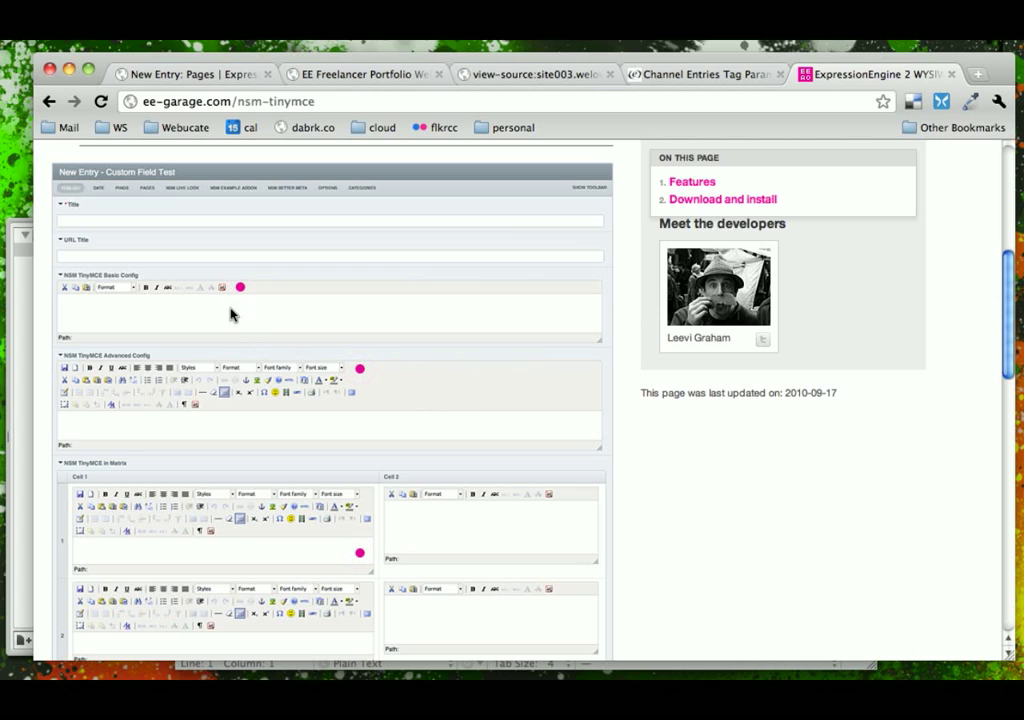
pyautogui.scroll(-3, 640, 487)
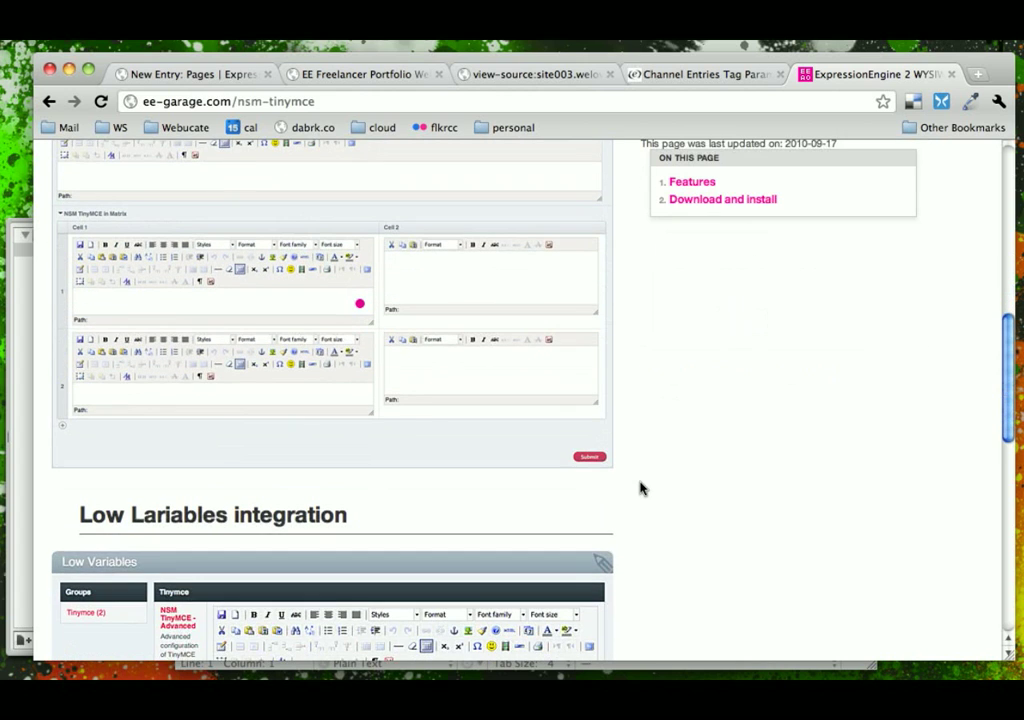
pyautogui.scroll(-3, 640, 488)
pyautogui.scroll(5, 640, 488)
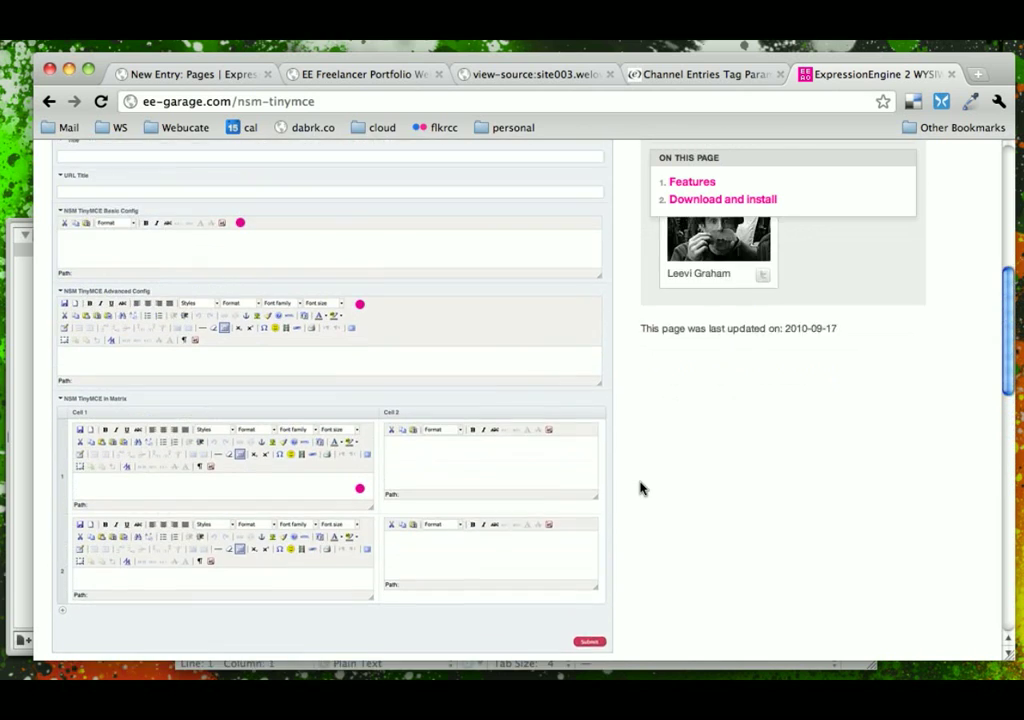
pyautogui.scroll(5, 641, 488)
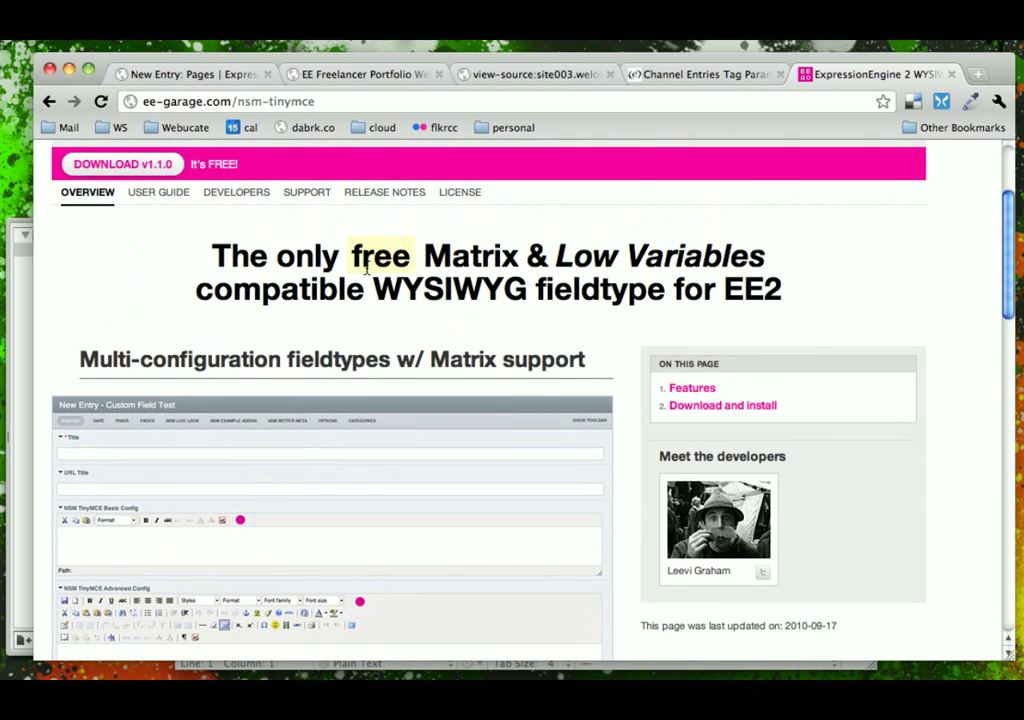
# Visit pixelandtonic.com and look over its ExpressionEngine add-ons and the Wygwam editor page.
pyautogui.press('super+l')
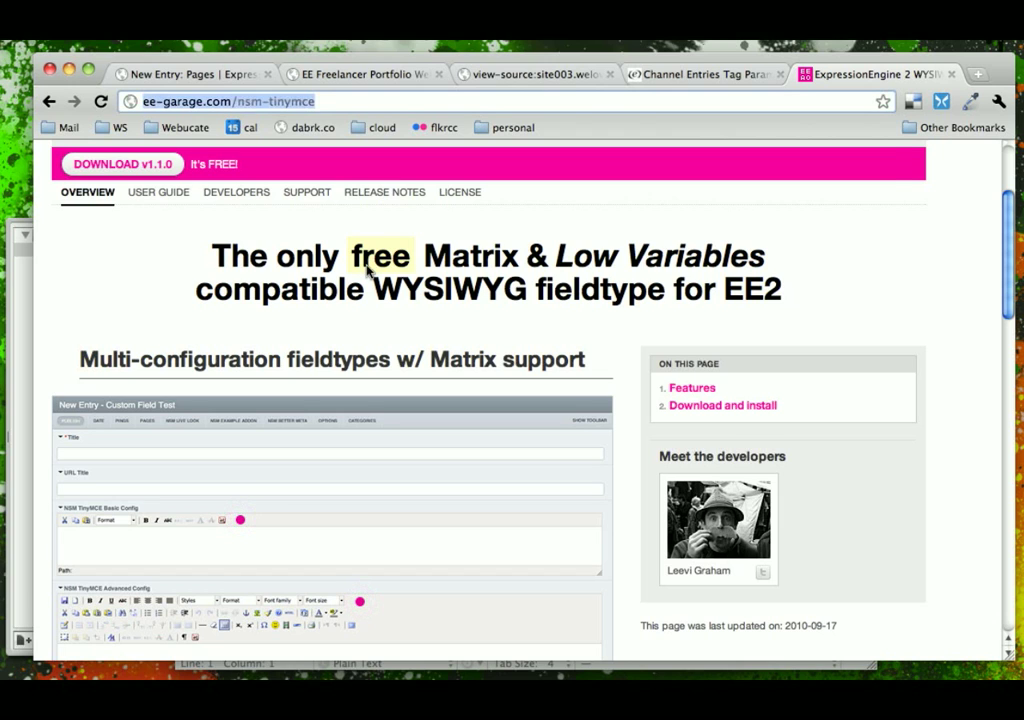
pyautogui.write('pixel')
pyautogui.press('Down')
pyautogui.press('Return')
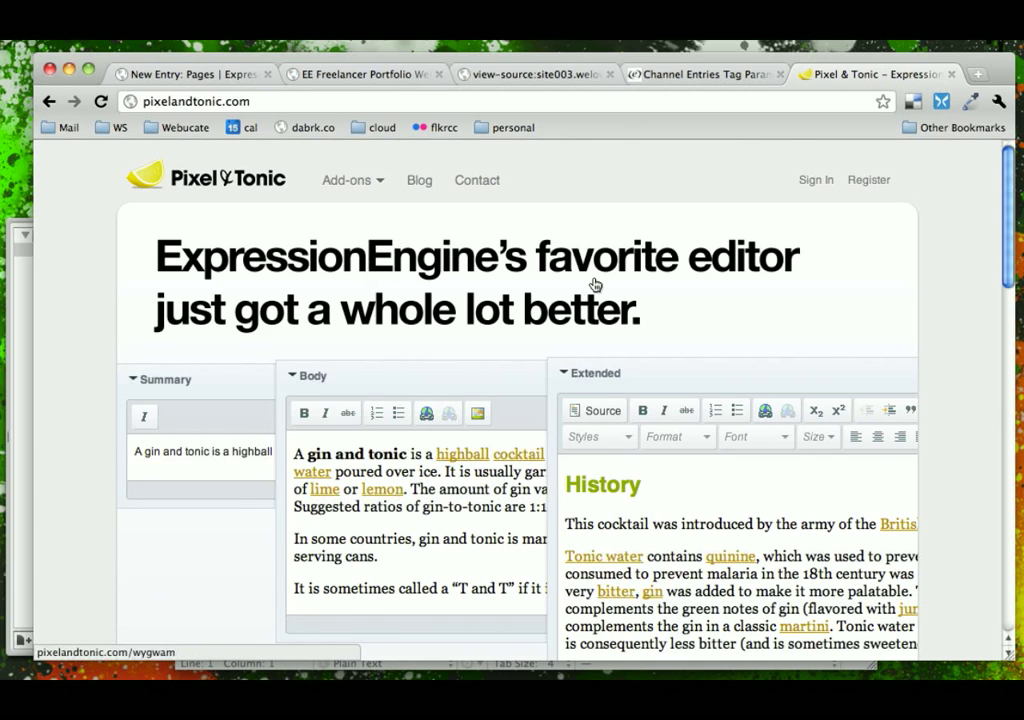
pyautogui.scroll(-1, 675, 332)
pyautogui.scroll(-15, 675, 332)
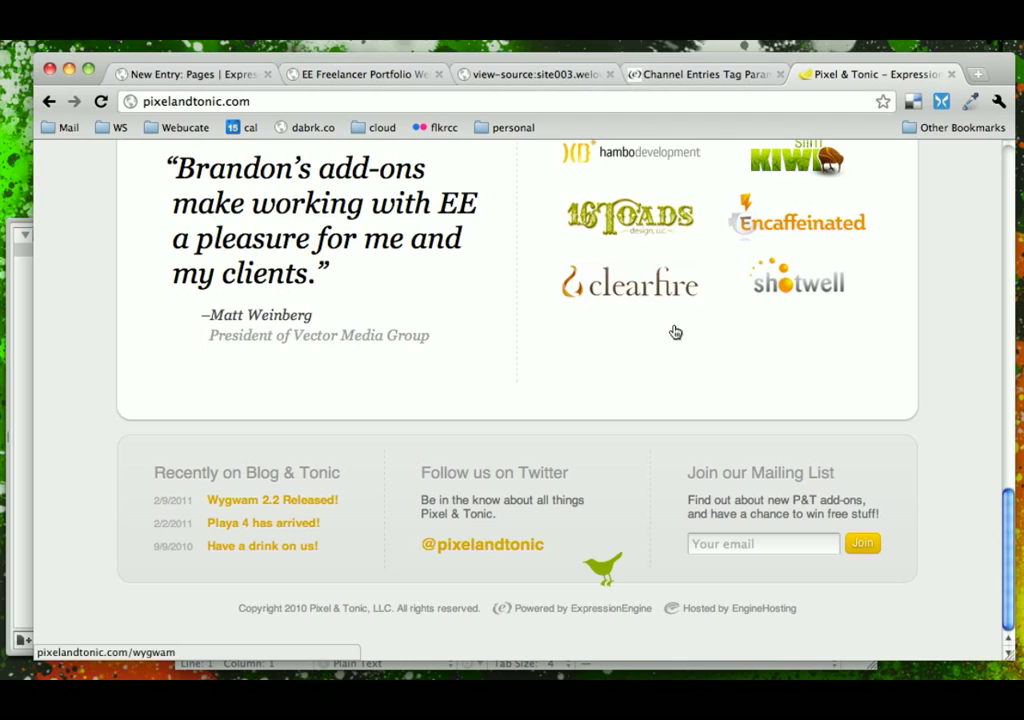
pyautogui.scroll(12, 675, 332)
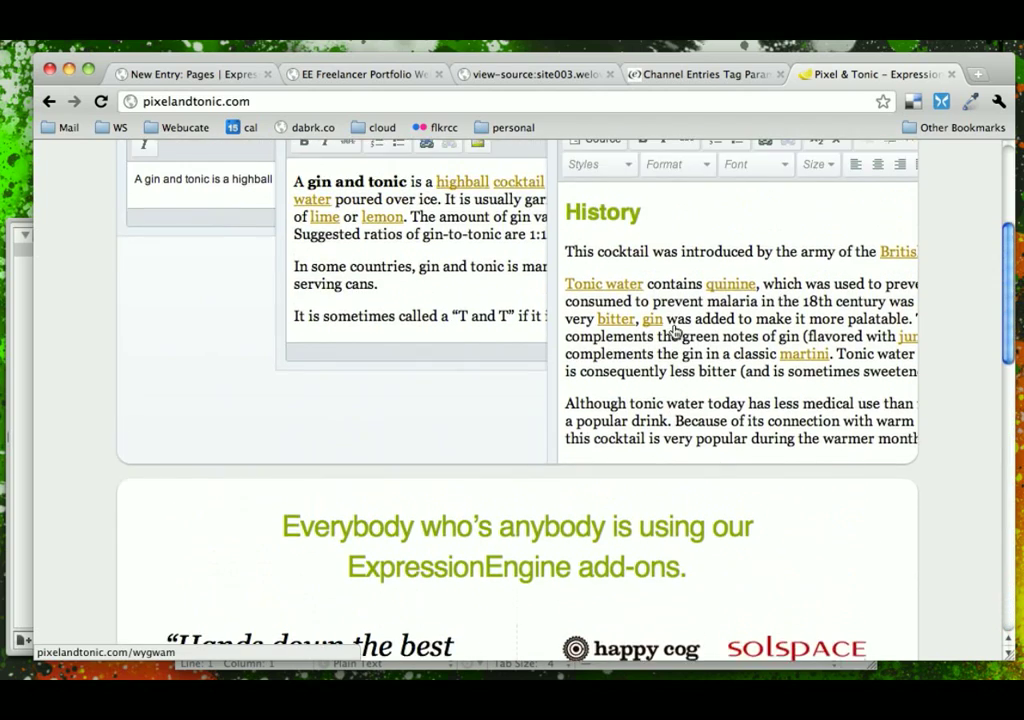
pyautogui.press('super+r')
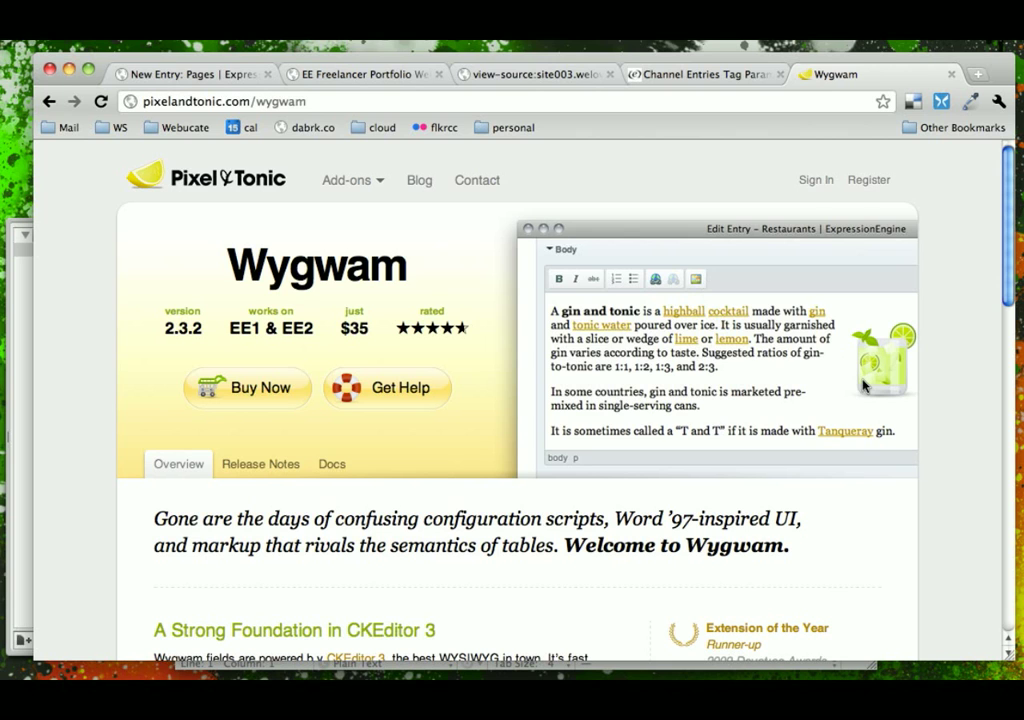
# Return to the new Pages entry and submit the Home Page entry.
pyautogui.press('super+alt+Left')
pyautogui.press('super+alt+Left')
pyautogui.press('super+alt+Left')
pyautogui.press('super+alt+Left')
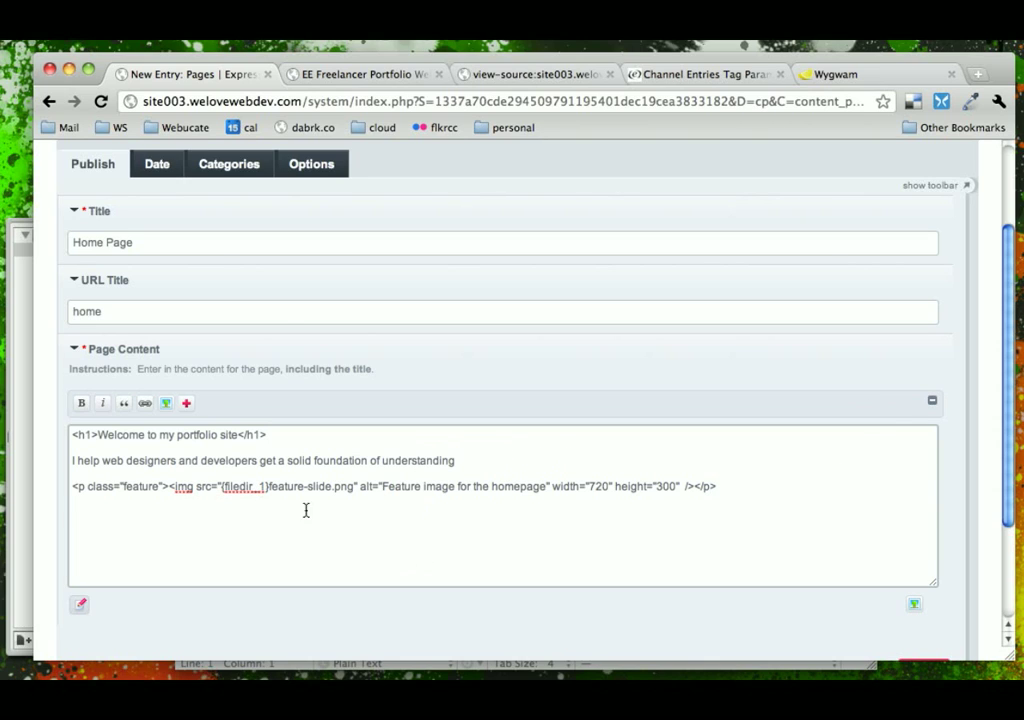
pyautogui.scroll(-3, 347, 334)
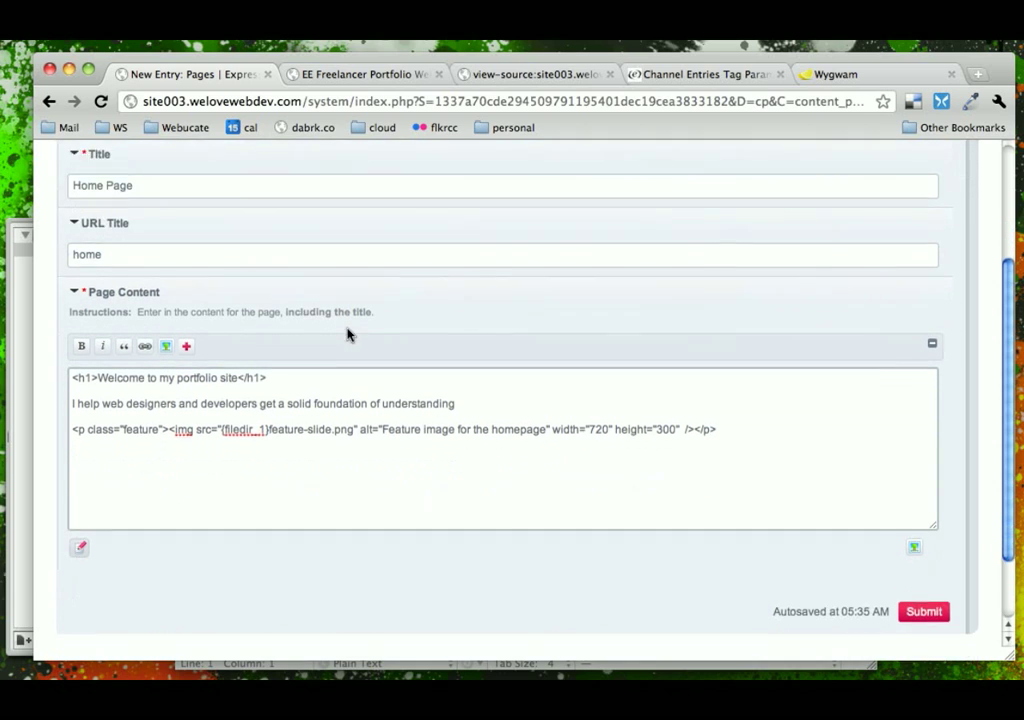
pyautogui.click(924, 518)
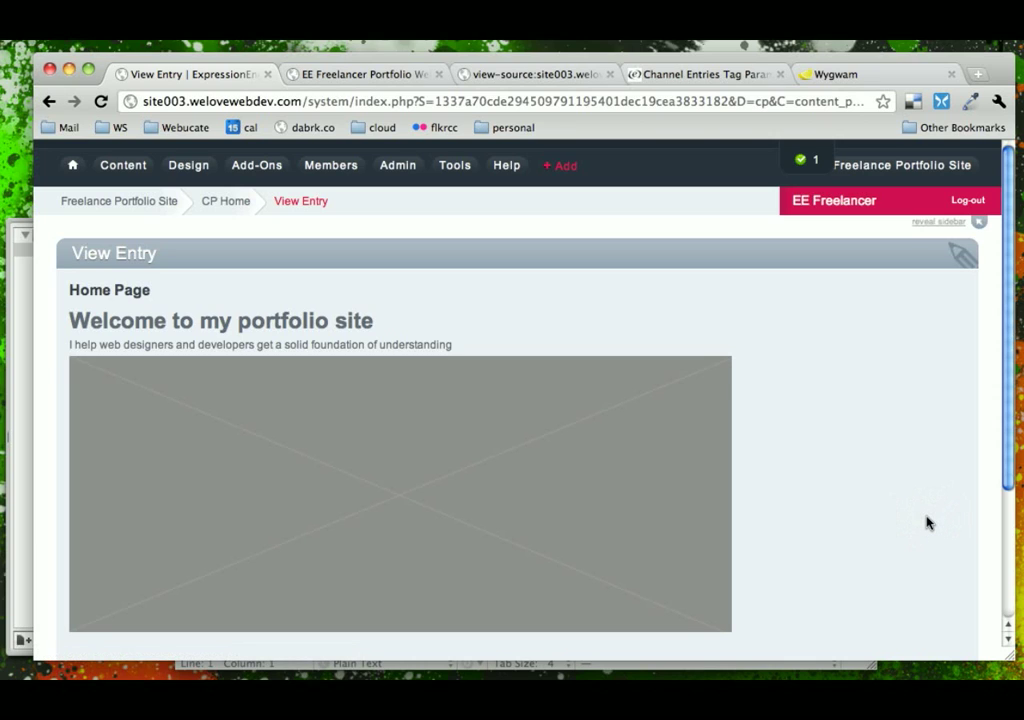
# Review the rendered content of the submitted Home Page entry and open the list of channel entries for editing.
pyautogui.scroll(-3, 926, 522)
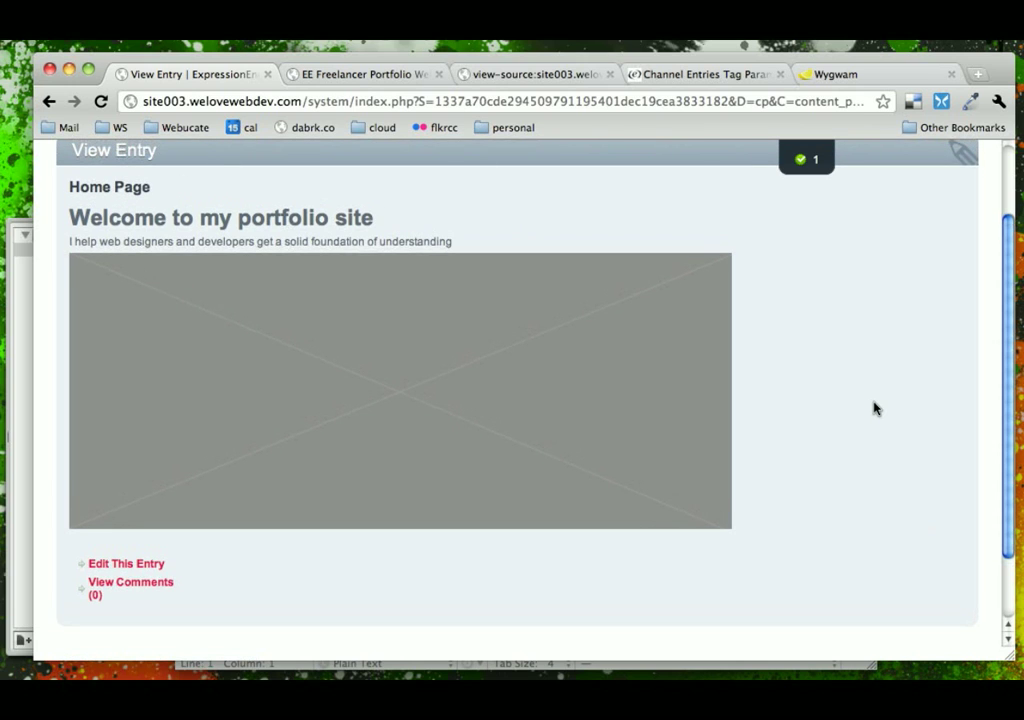
pyautogui.scroll(2, 875, 409)
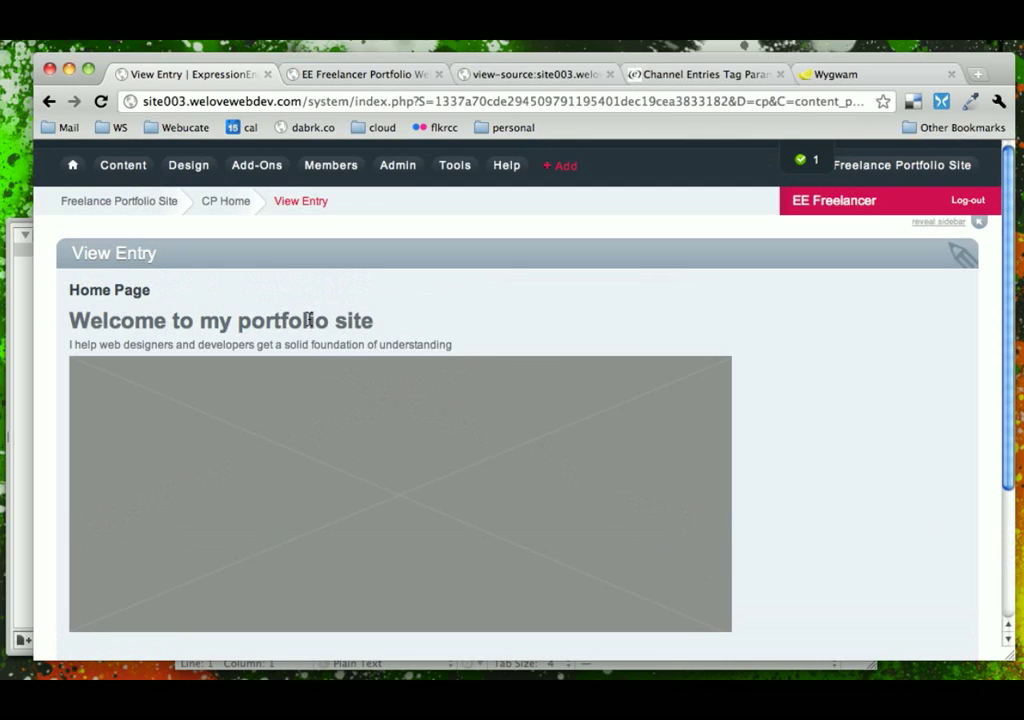
pyautogui.scroll(-1, 551, 313)
pyautogui.scroll(1, 560, 318)
pyautogui.moveTo(127, 166)
pyautogui.click(122, 222)
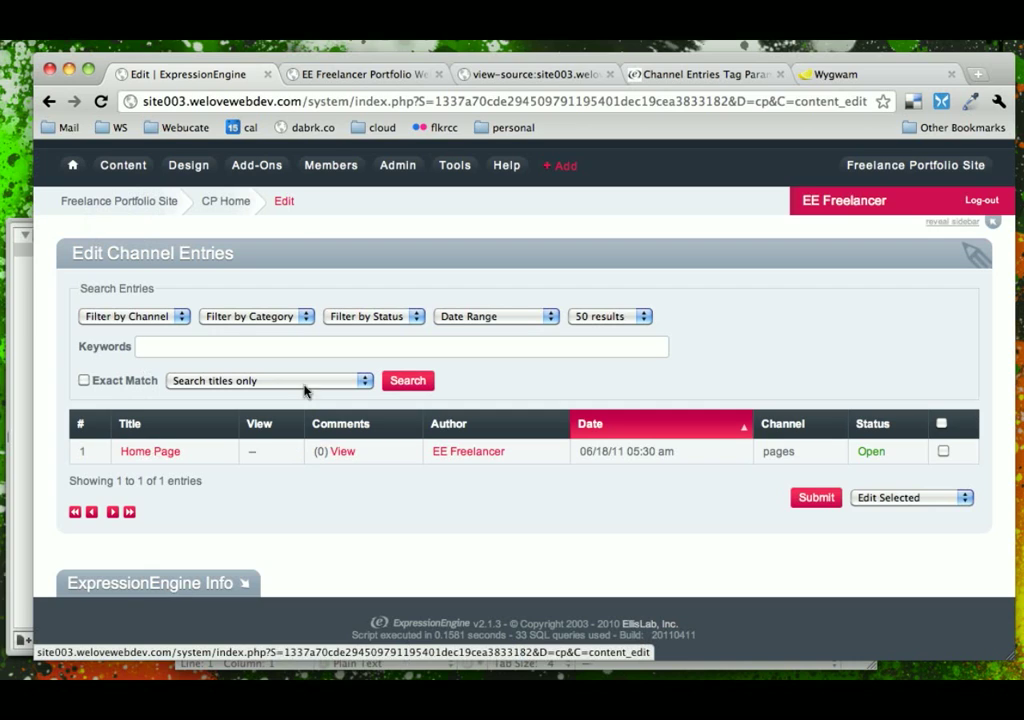
# Copy the heading "Welcome to my portfolio site" from the portfolio site's home page.
pyautogui.click(347, 76)
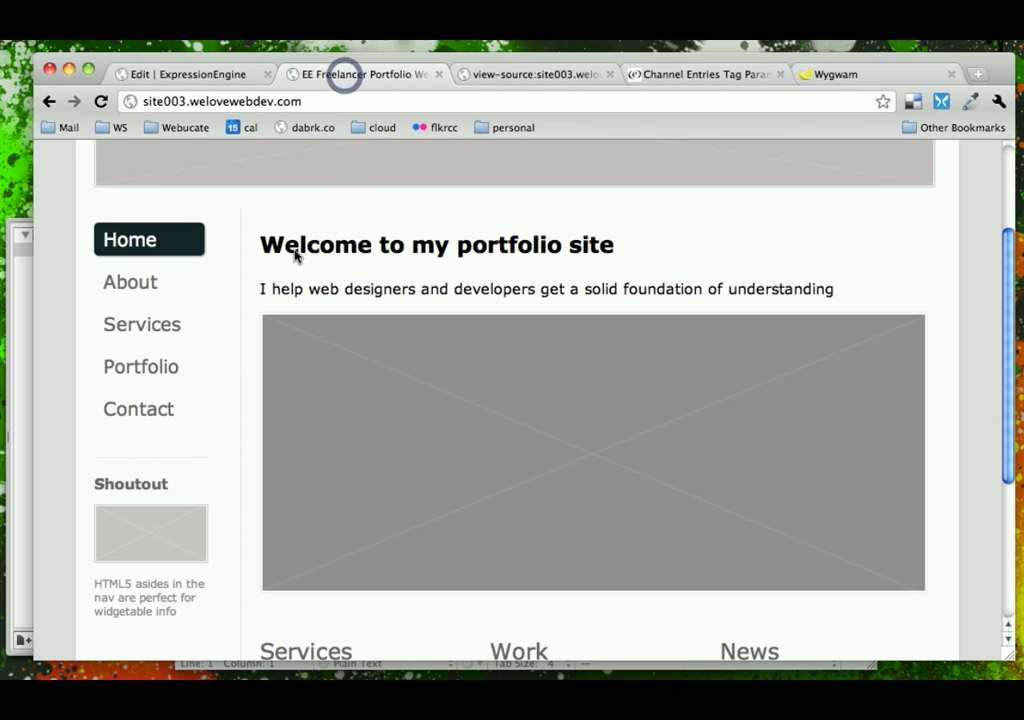
pyautogui.tripleClick(261, 245)
pyautogui.moveTo(526, 279); pyautogui.dragTo(612, 258)
pyautogui.press('super+c')
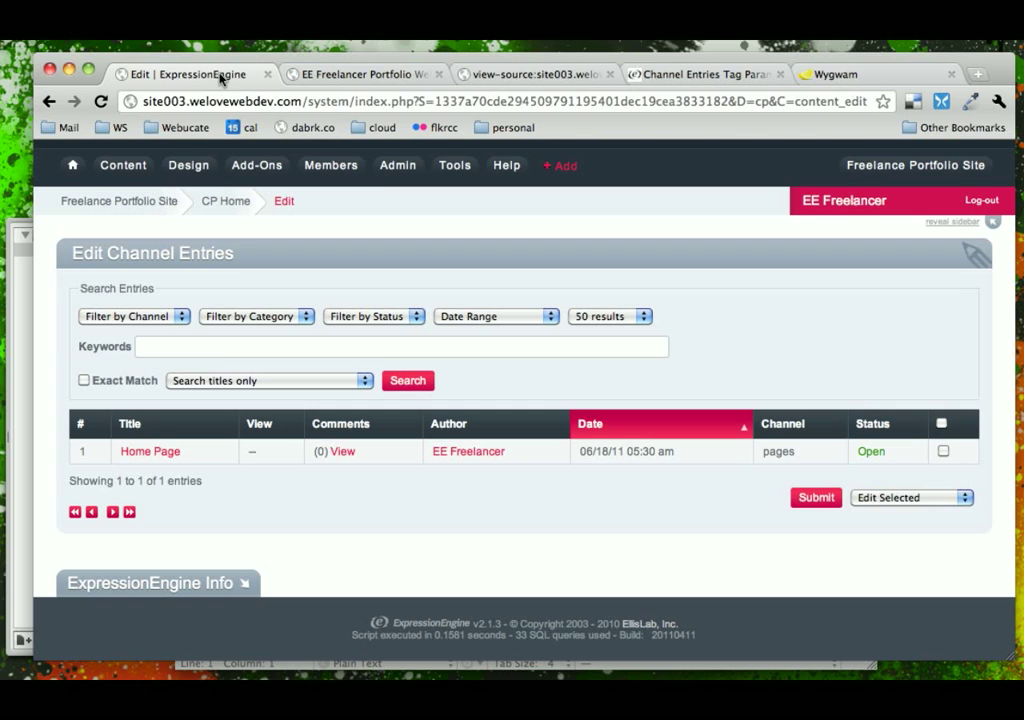
# Replace the Home Page entry's title with the copied heading "Welcome to my portfolio site", submit it and reopen the channel entries list.
pyautogui.click(213, 73)
pyautogui.click(150, 451)
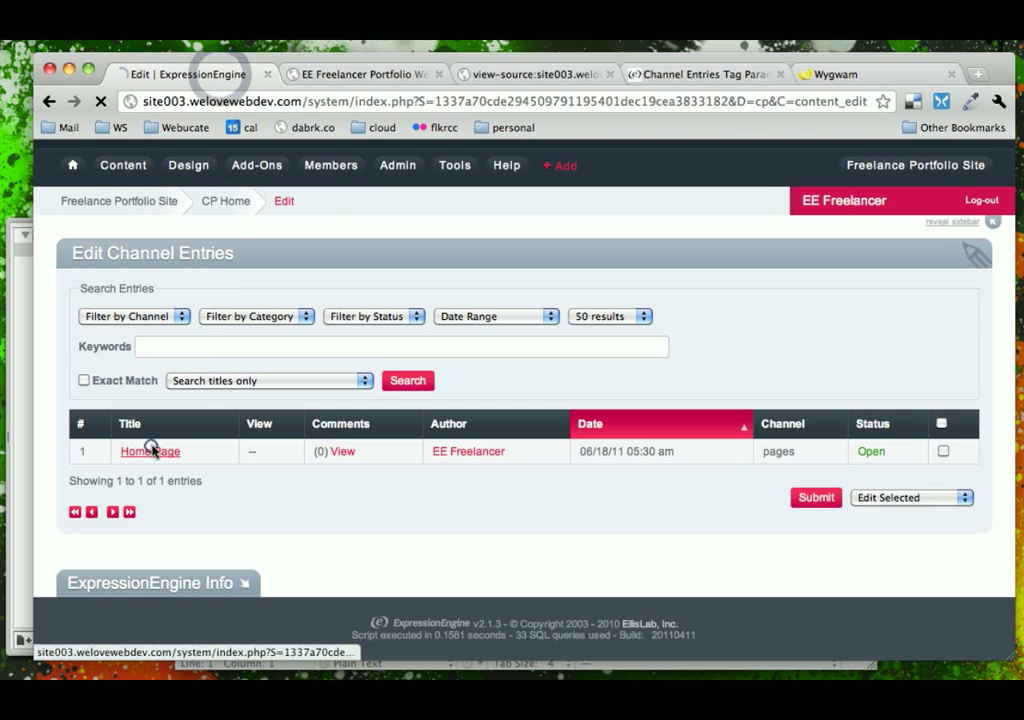
pyautogui.tripleClick(149, 375)
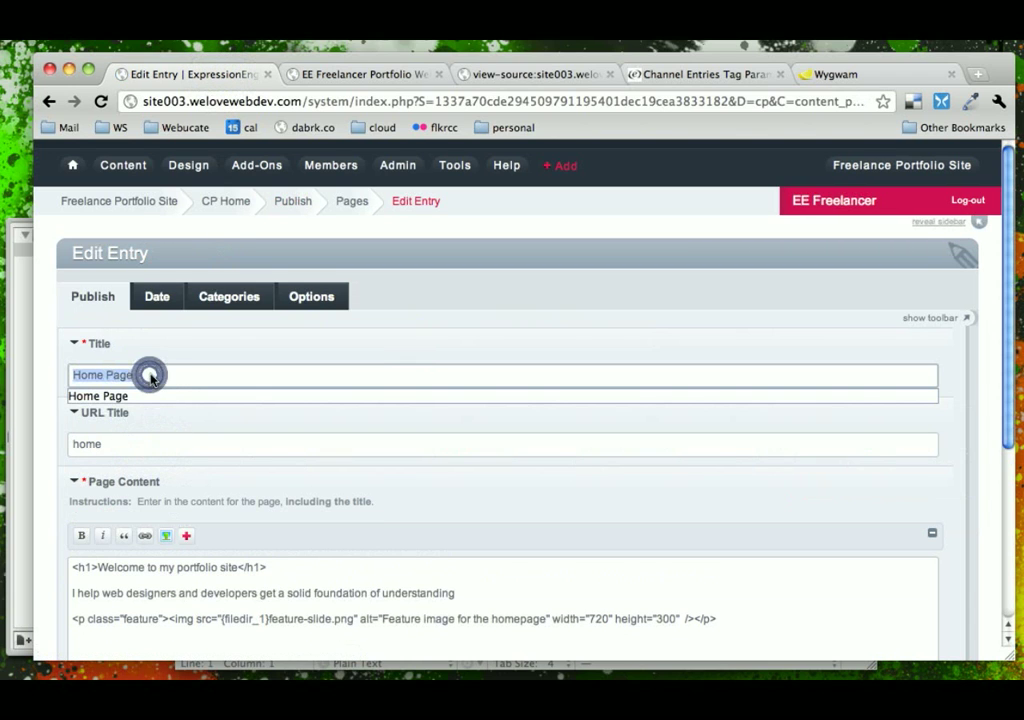
pyautogui.press('super+v')
pyautogui.press('Return')
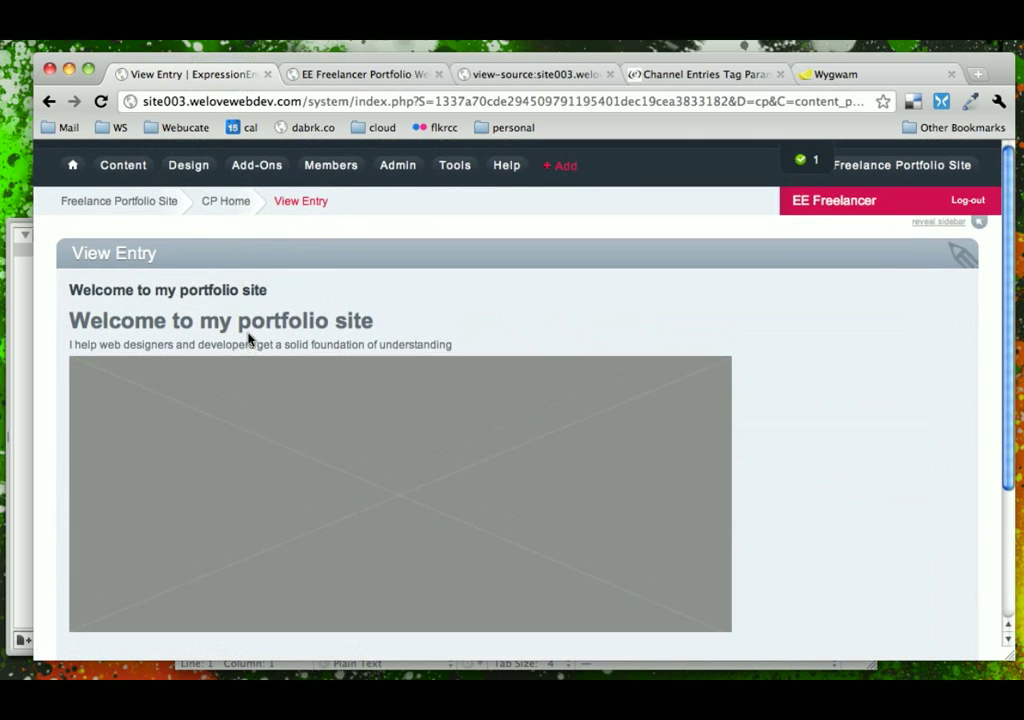
pyautogui.moveTo(130, 166)
pyautogui.click(130, 230)
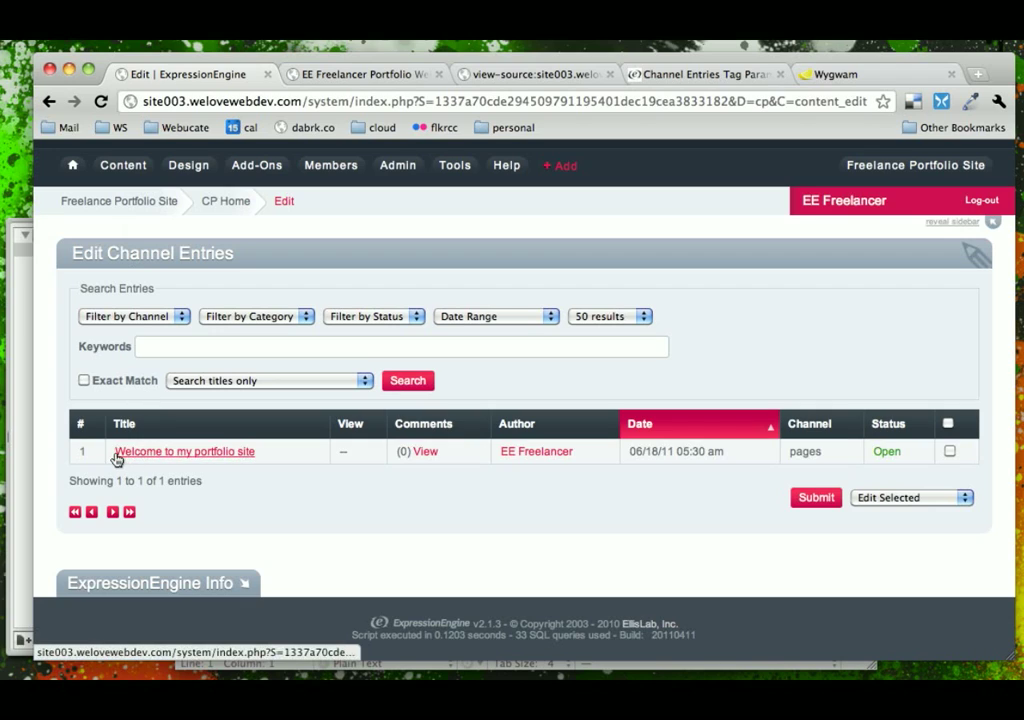
# Set the "Welcome to my portfolio site" entry's title to "Home Page", submit it and return to the channel entries list.
pyautogui.click(216, 450)
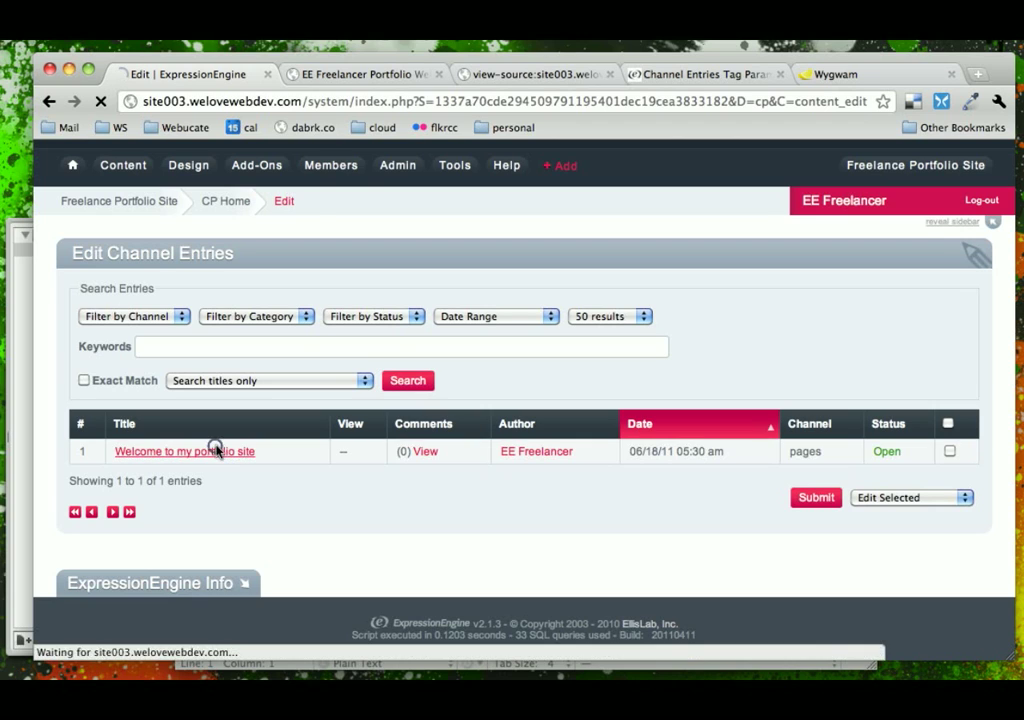
pyautogui.click(163, 374)
pyautogui.tripleClick(162, 371)
pyautogui.write('Home Page')
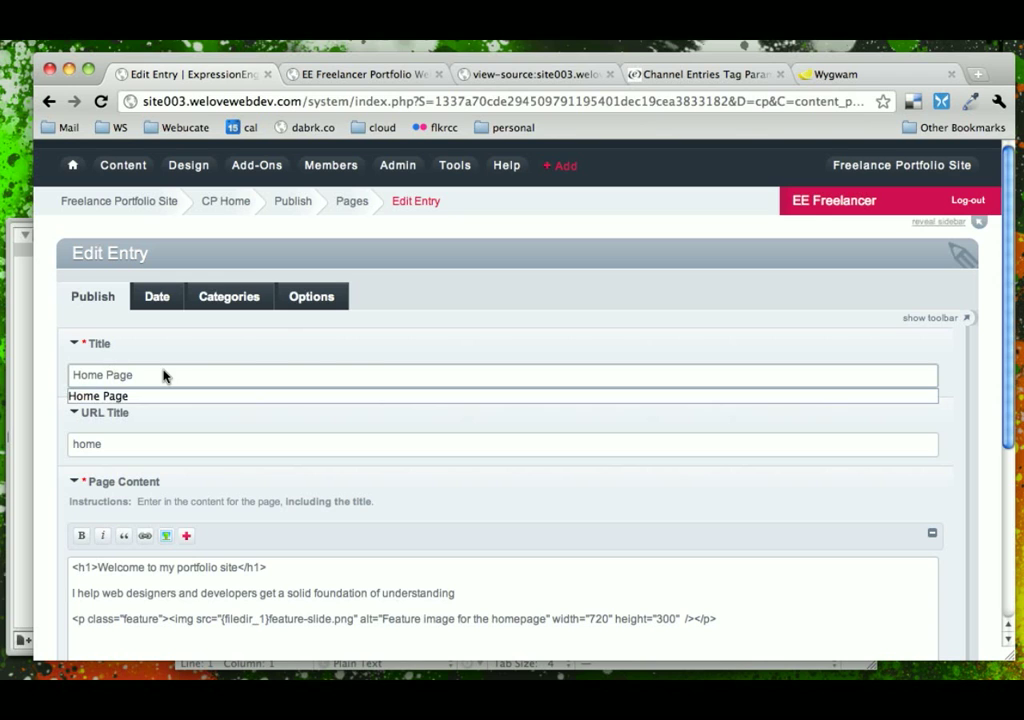
pyautogui.press('Return')
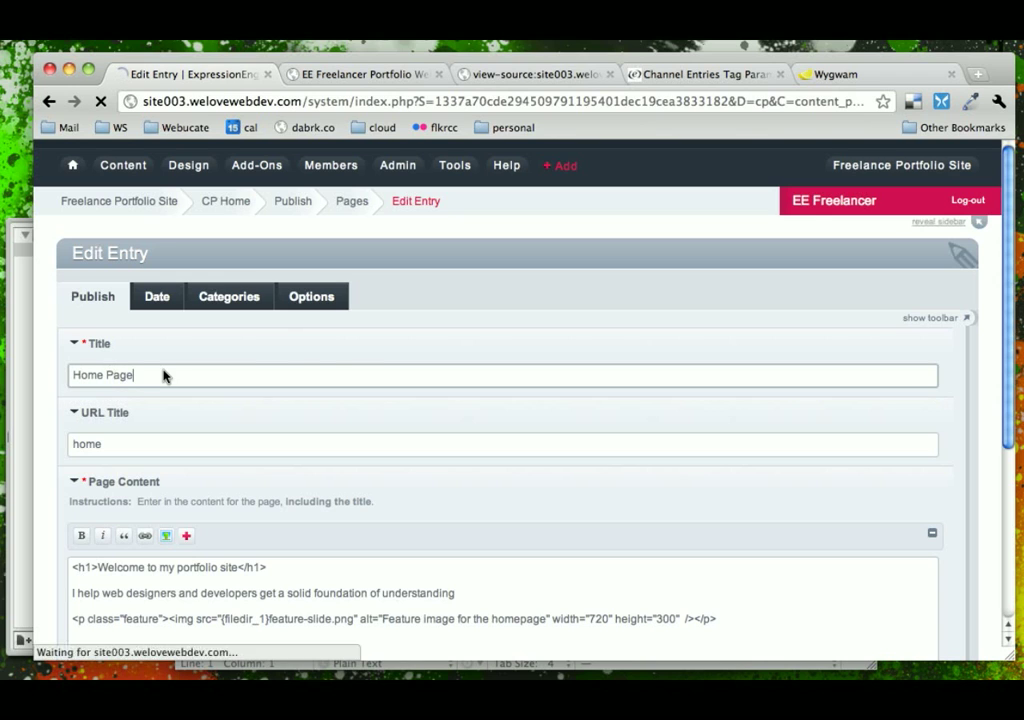
pyautogui.scroll(-4, 183, 311)
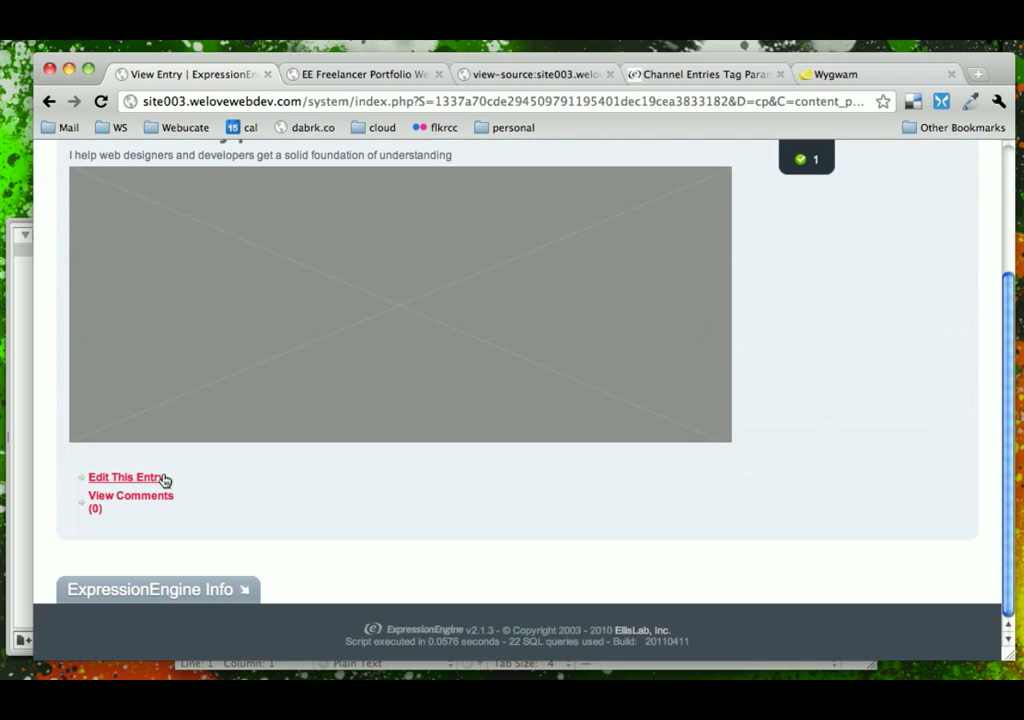
pyautogui.scroll(4, 165, 482)
pyautogui.moveTo(141, 166)
pyautogui.click(135, 221)
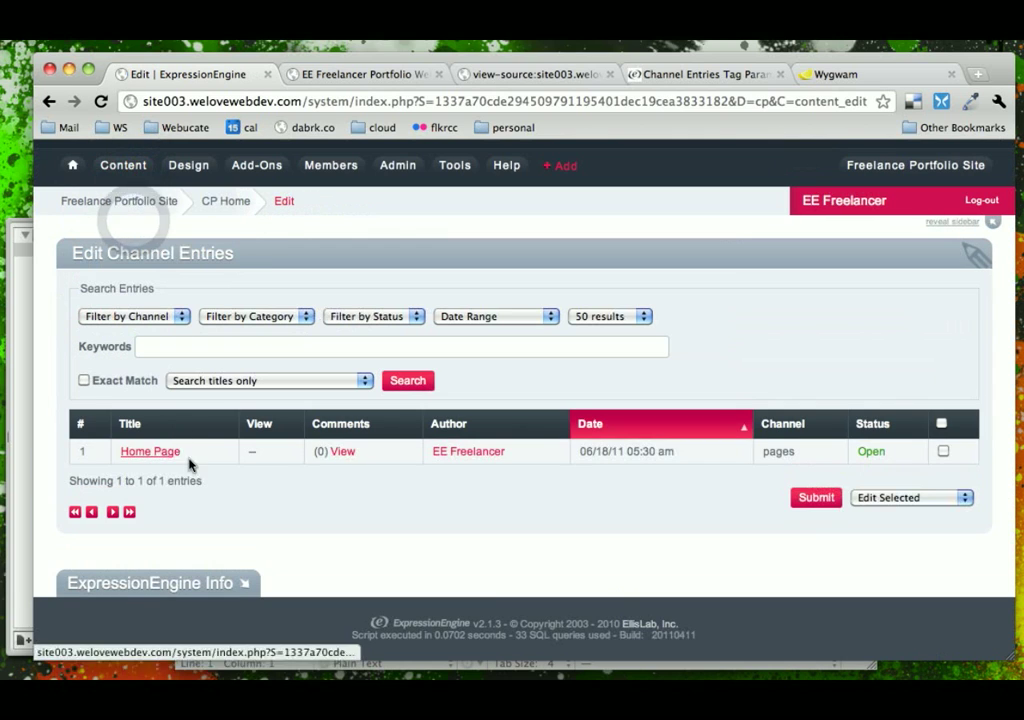